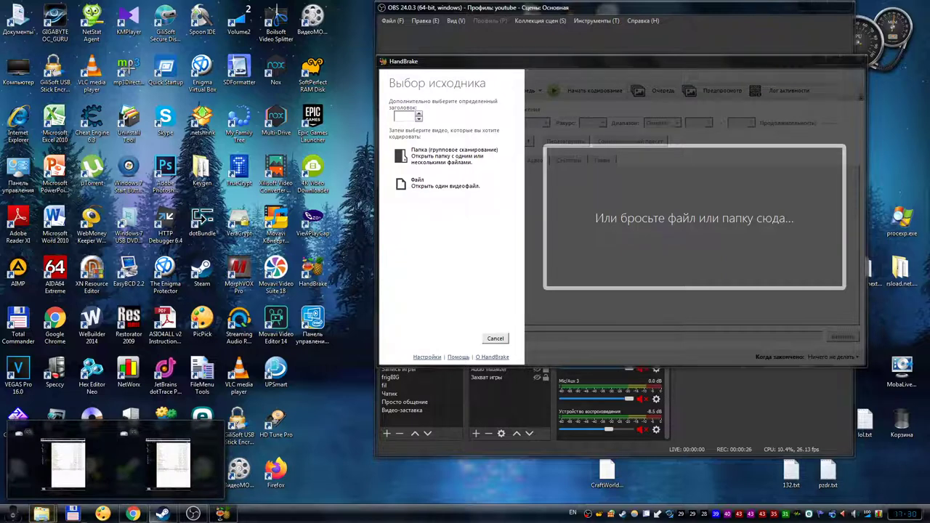
- Load Бокс для 2.5 hdd_reSound3.mp4 from the G: drive as the HandBrake source and enable web optimization for the MP4 output
click(67, 465)
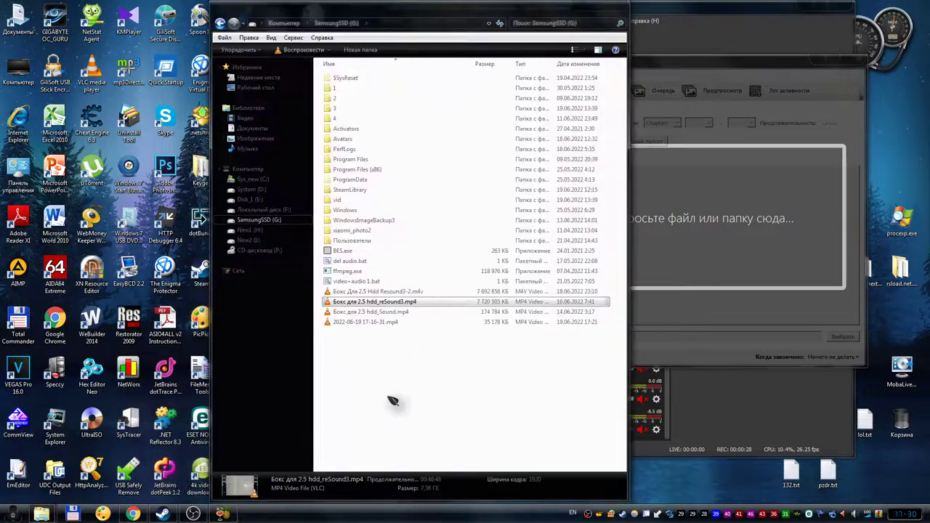
drag(405, 302, 697, 254)
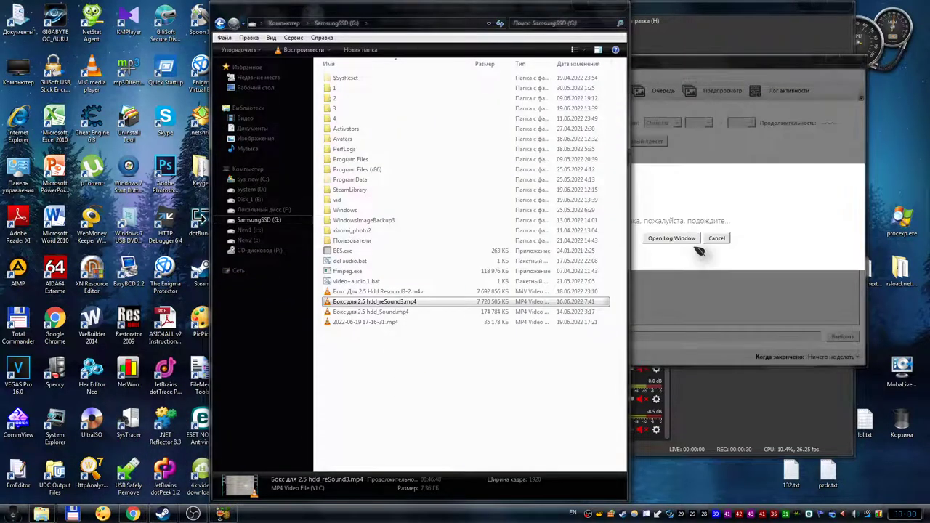
click(703, 71)
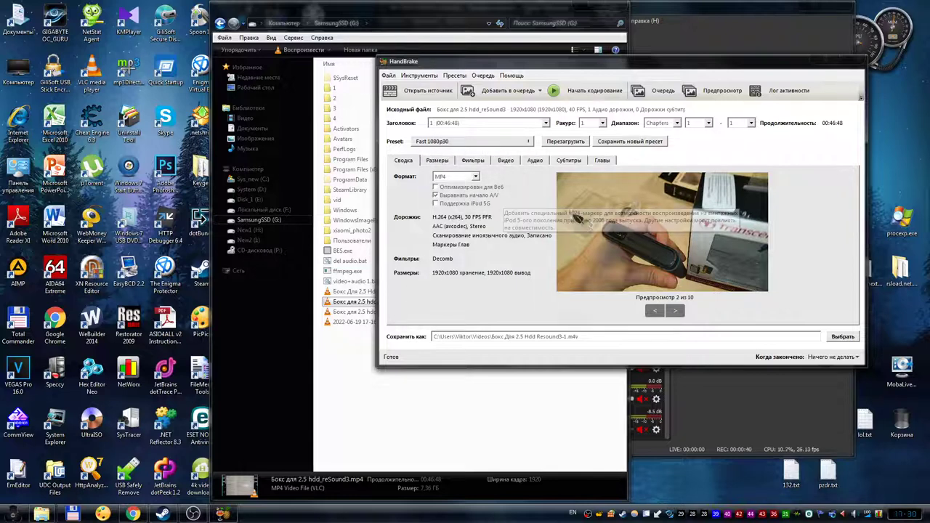
click(457, 188)
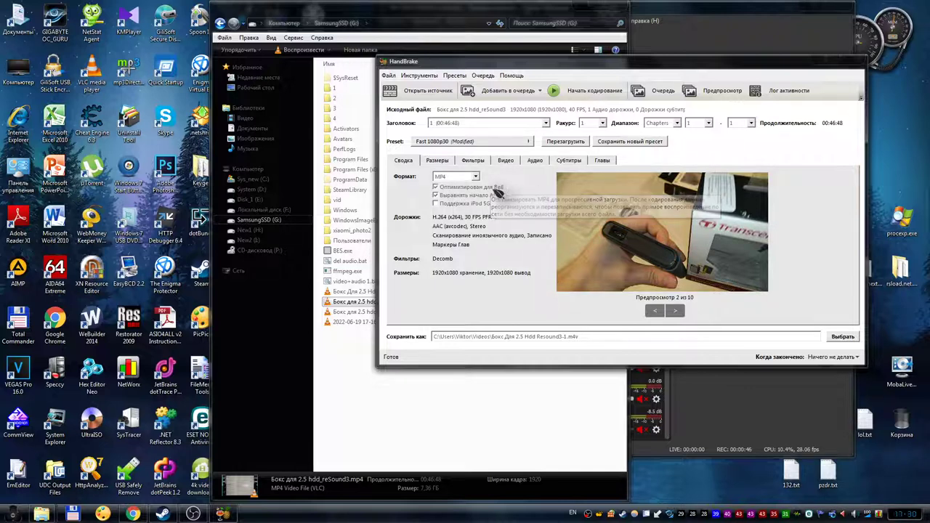
- Set the anamorphic mode to None in the output dimensions
click(445, 162)
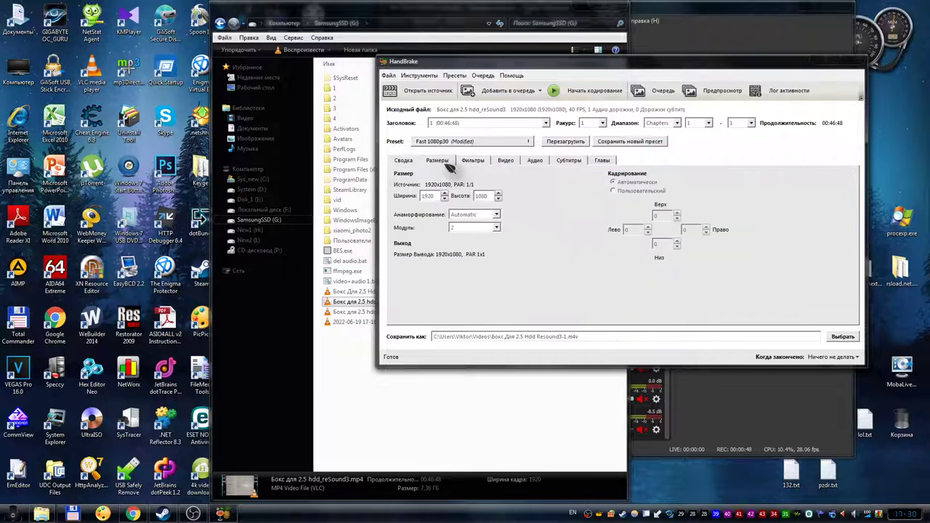
click(480, 215)
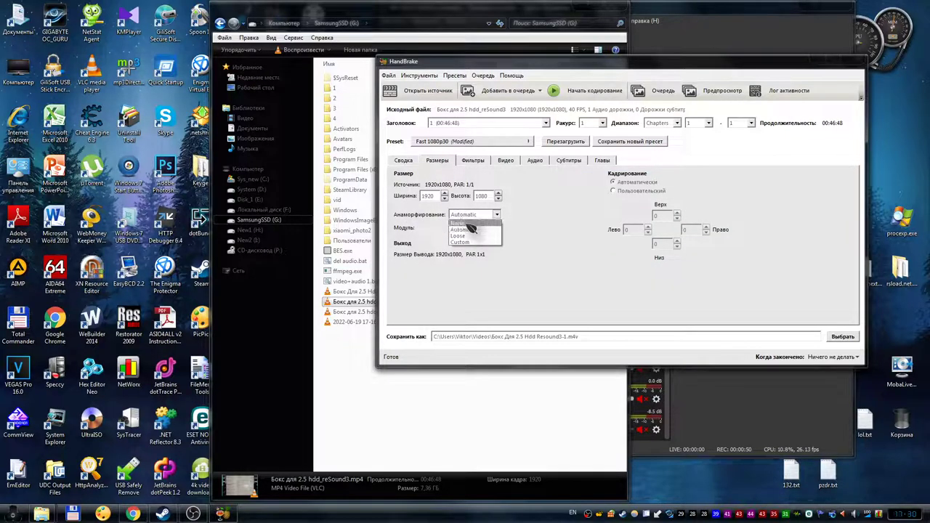
click(469, 226)
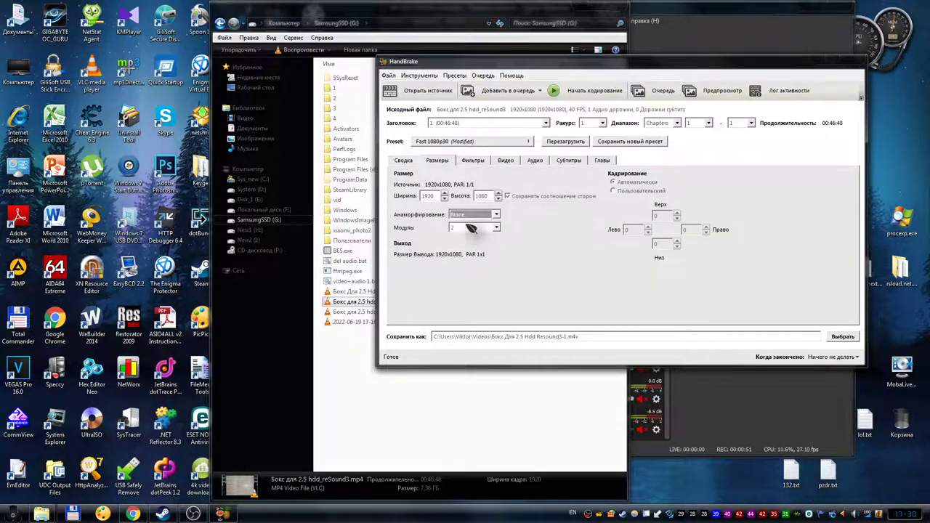
- Turn off interlace detection and deinterlacing in the video filters
click(474, 161)
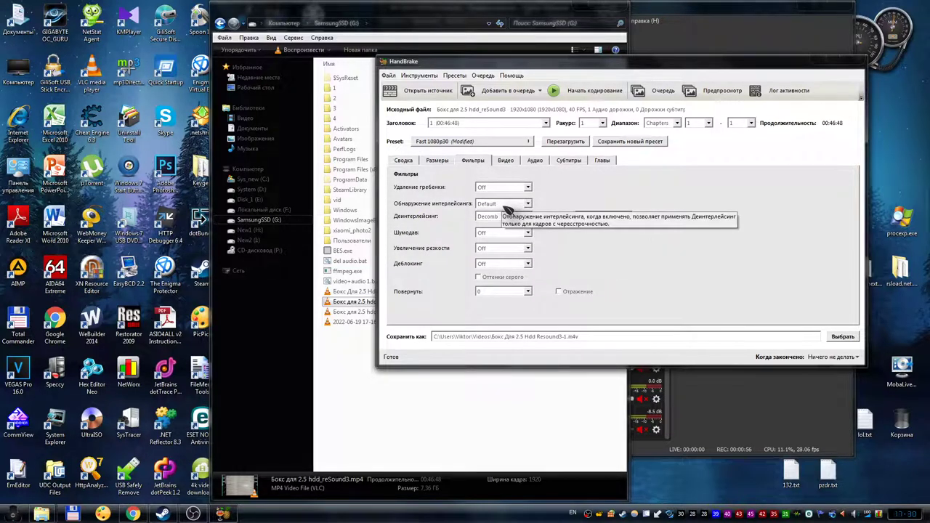
click(503, 204)
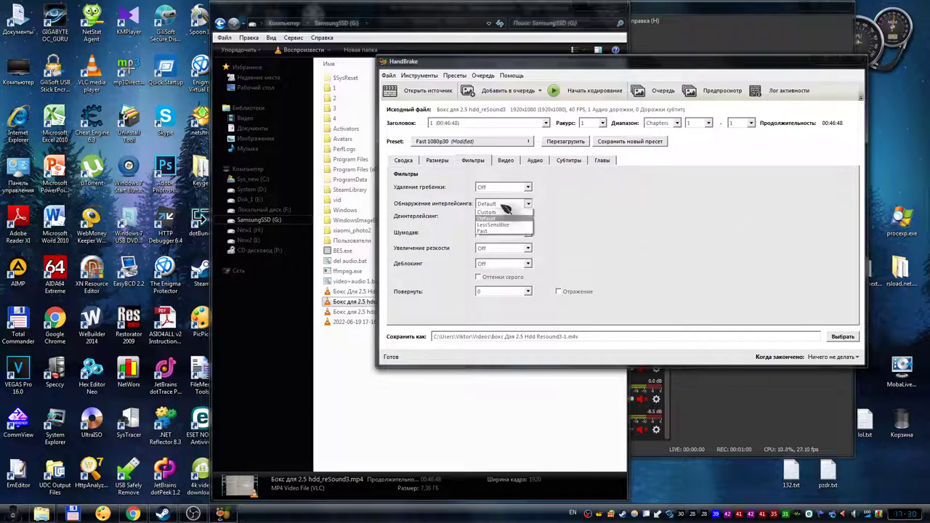
click(499, 214)
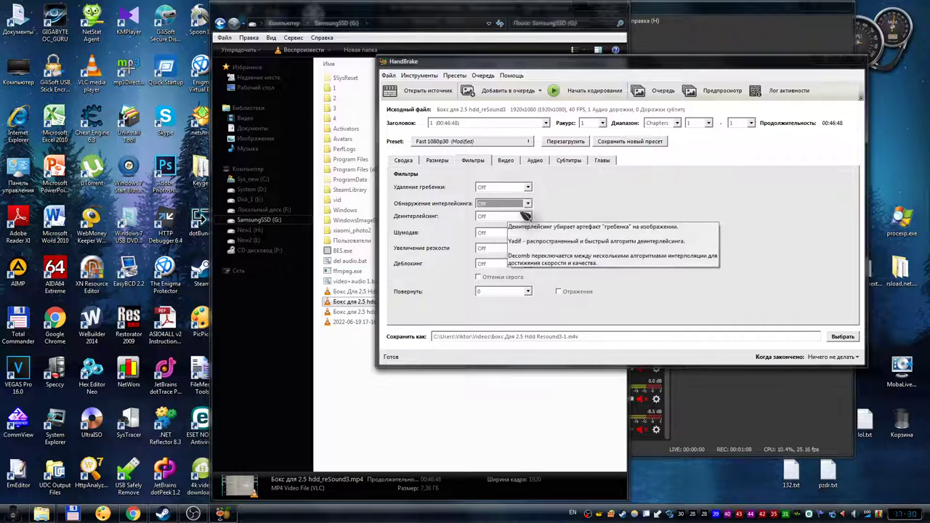
- Switch the video quality to an average bitrate of 22000 kbit/s with two-pass encoding and a turbo first pass
click(508, 160)
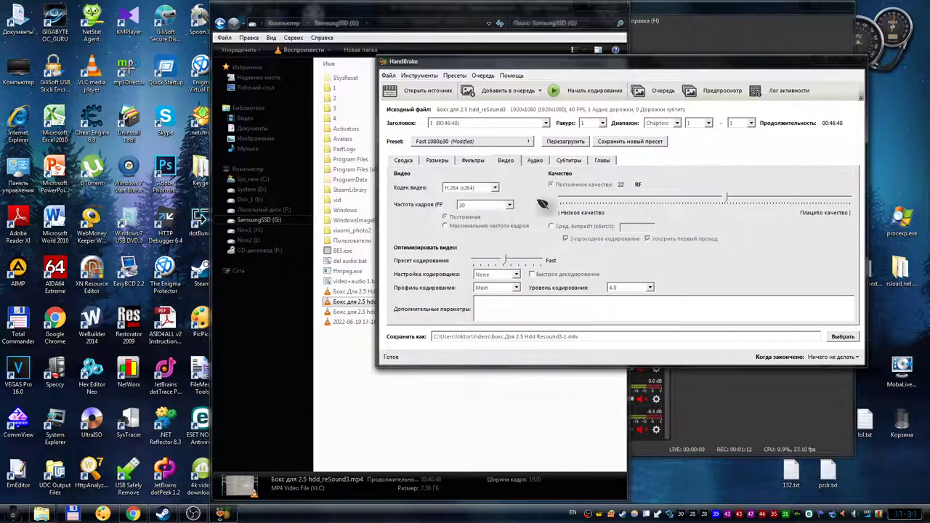
click(585, 227)
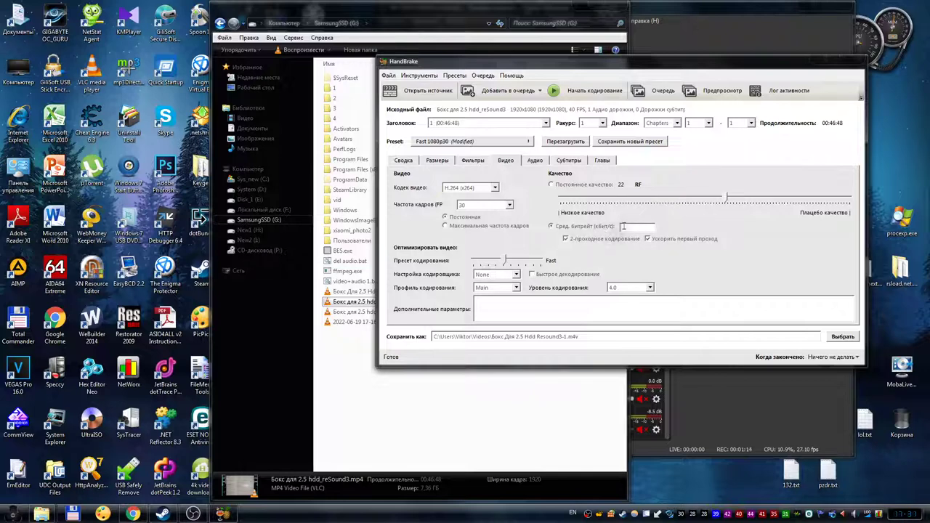
click(561, 184)
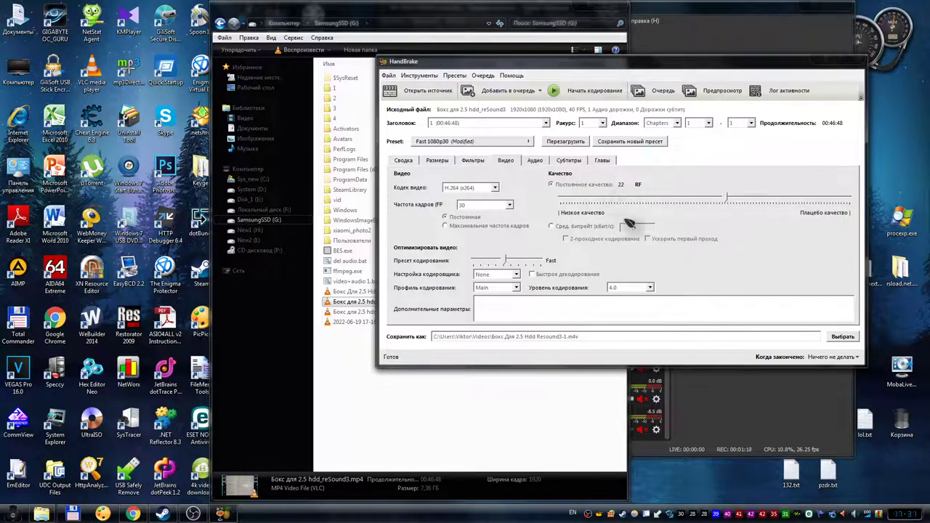
click(573, 229)
click(602, 240)
click(627, 228)
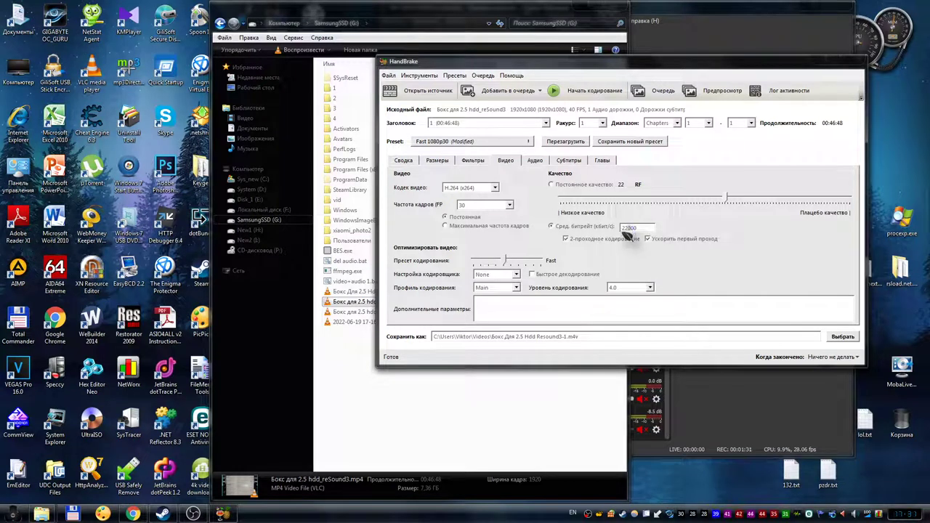
key(BackSpace)
text(4)
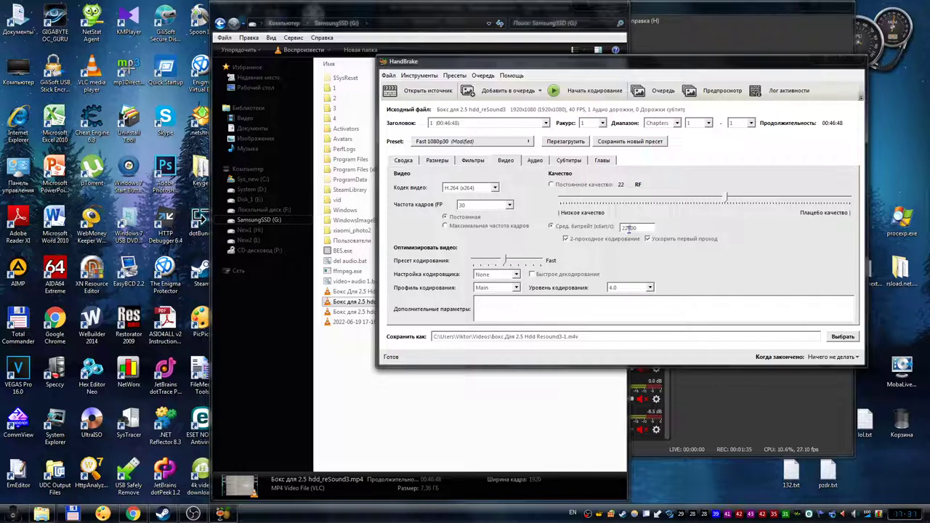
- Set the encoder profile to High and the encoder level to 4.2
click(513, 288)
click(507, 304)
click(649, 288)
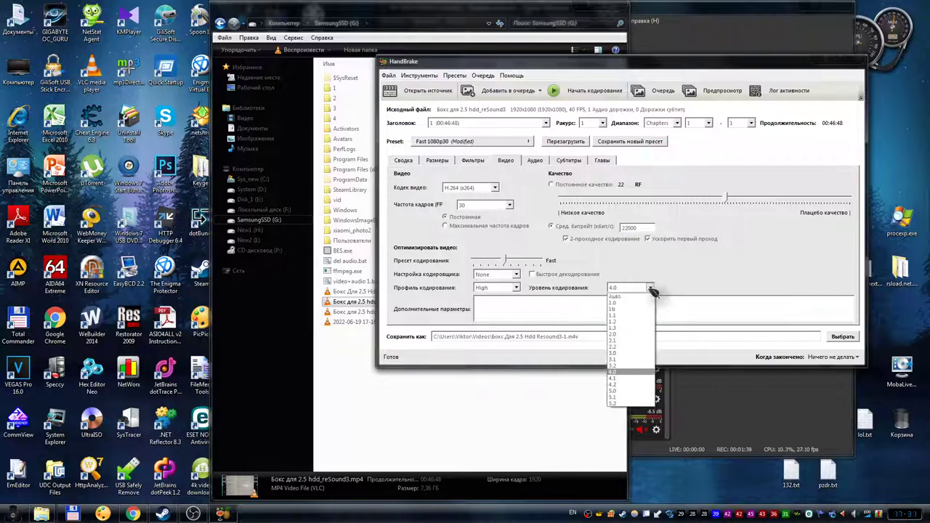
click(626, 386)
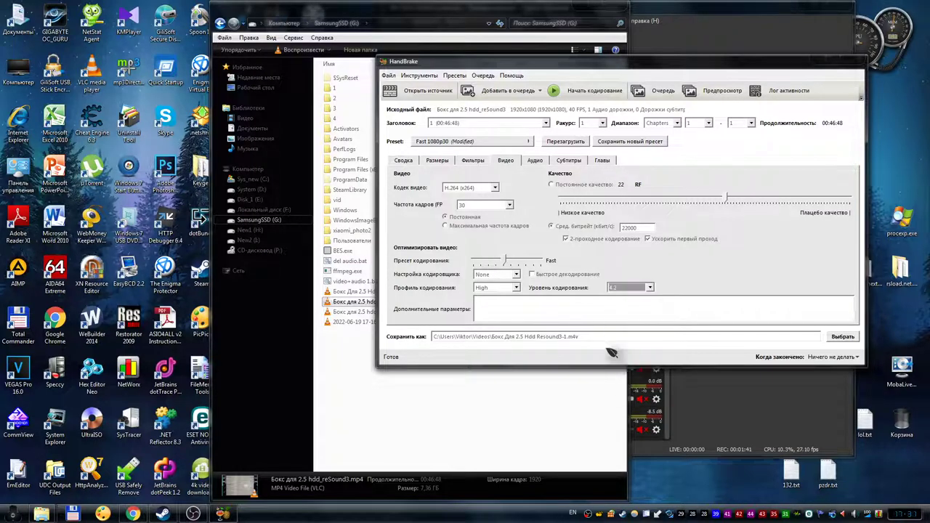
- Set the audio track's bitrate to 512 and its sample rate to 48
click(536, 162)
click(590, 205)
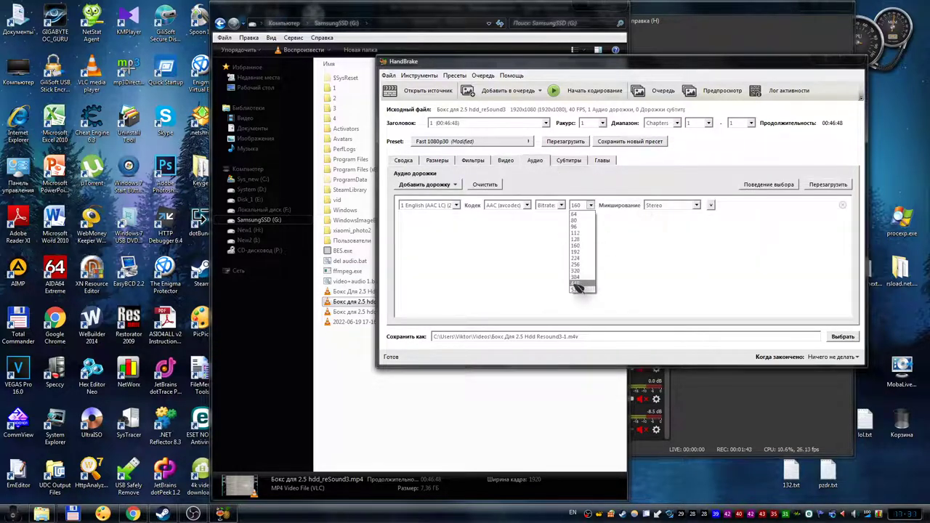
click(582, 290)
click(711, 205)
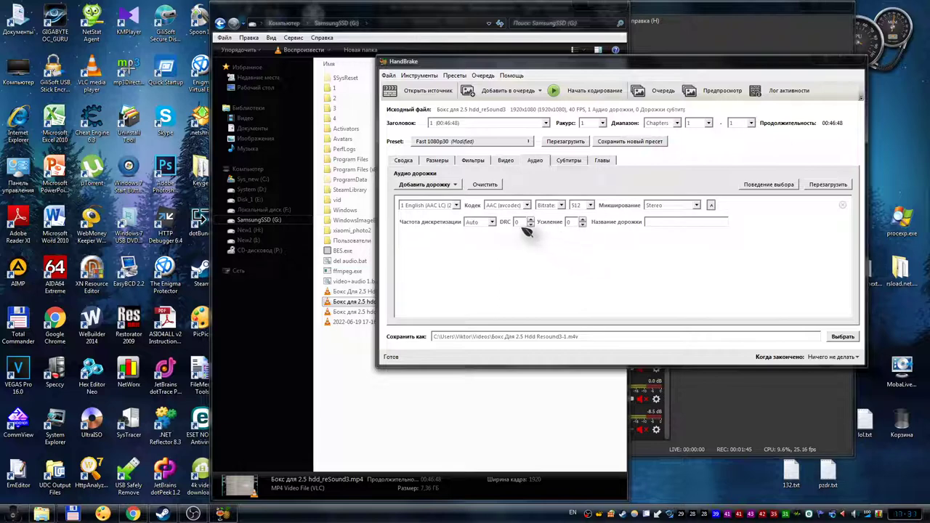
click(495, 224)
click(486, 291)
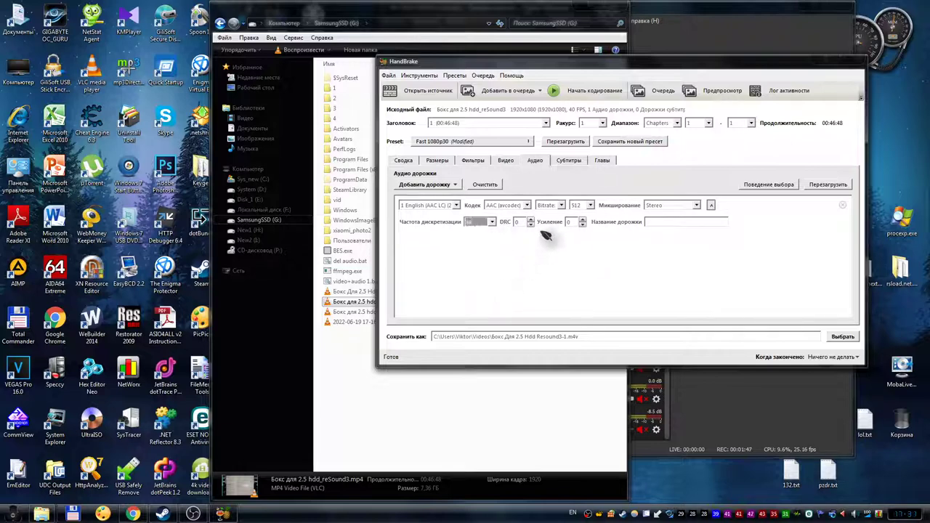
- Remove the foreign audio scan subtitle track and show the chapter marker settings
click(569, 160)
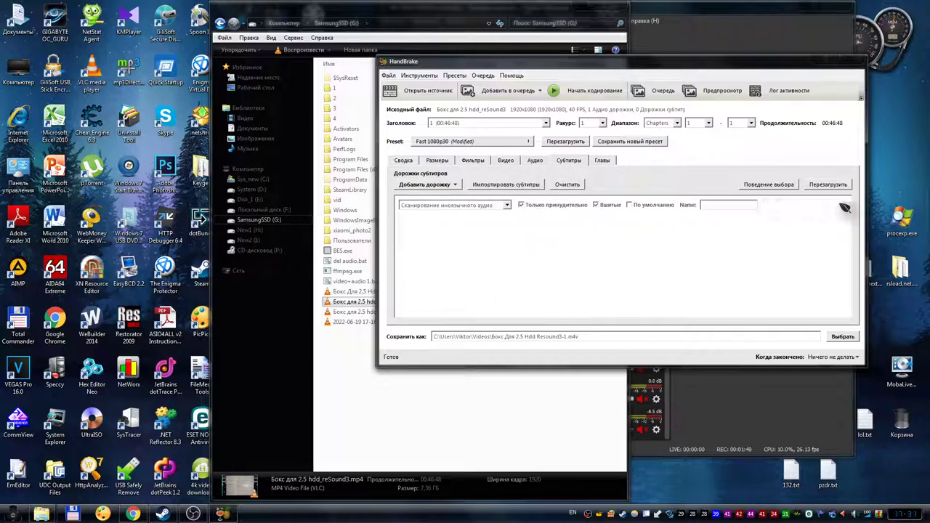
click(843, 207)
click(606, 161)
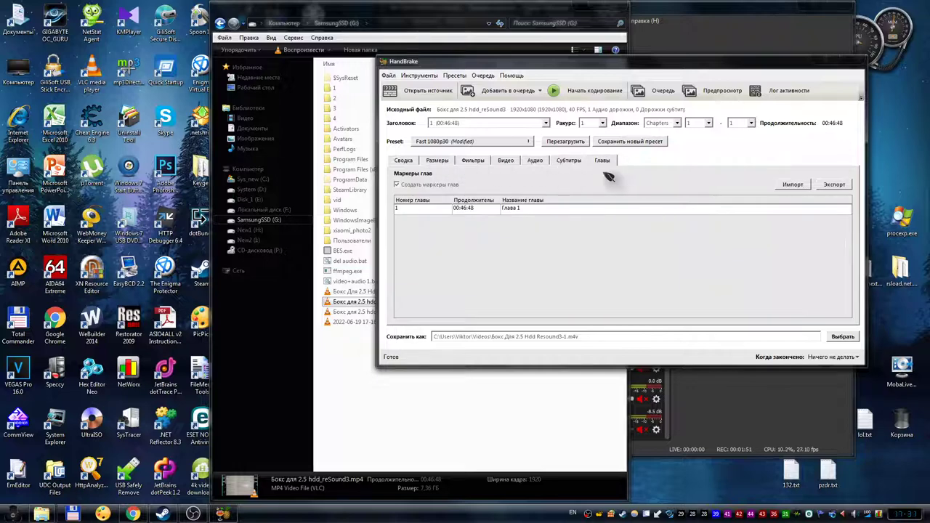
- Open the MediaInfo details of Бокс для 2.5 hdd_reSound3.mp4 and move them clear of the file list
click(414, 426)
right_click(411, 301)
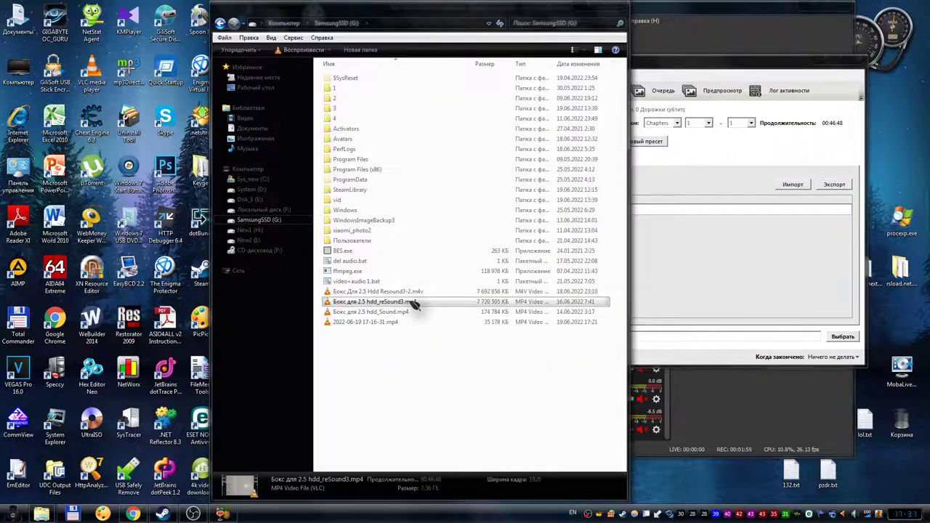
click(469, 199)
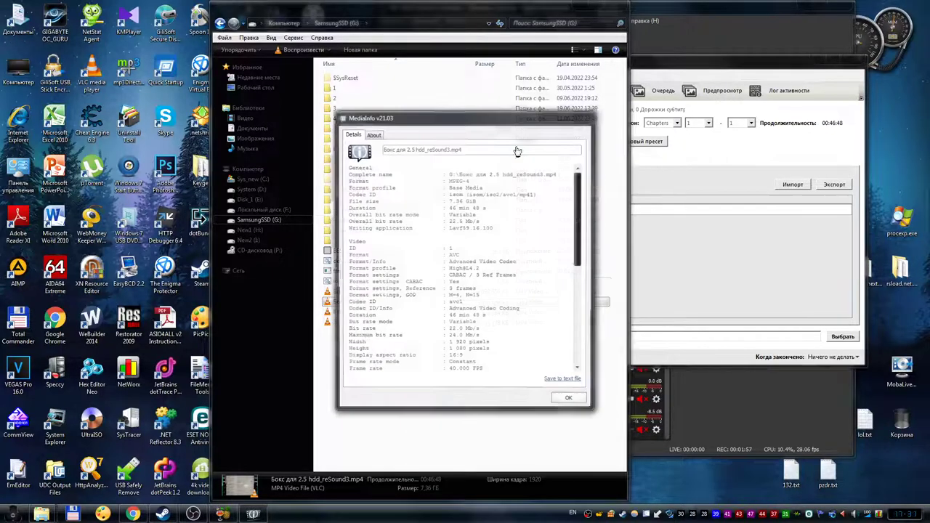
drag(517, 130, 229, 131)
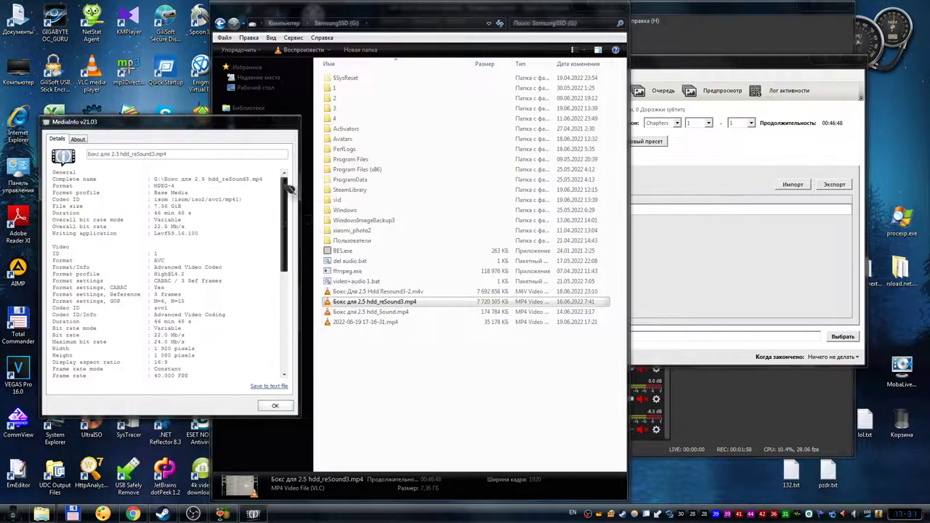
- Open the MediaInfo details of Бокс Для 2.5 Hdd Resound3-2.m4v beside the source's and compare the overall bit rates
right_click(378, 294)
click(407, 199)
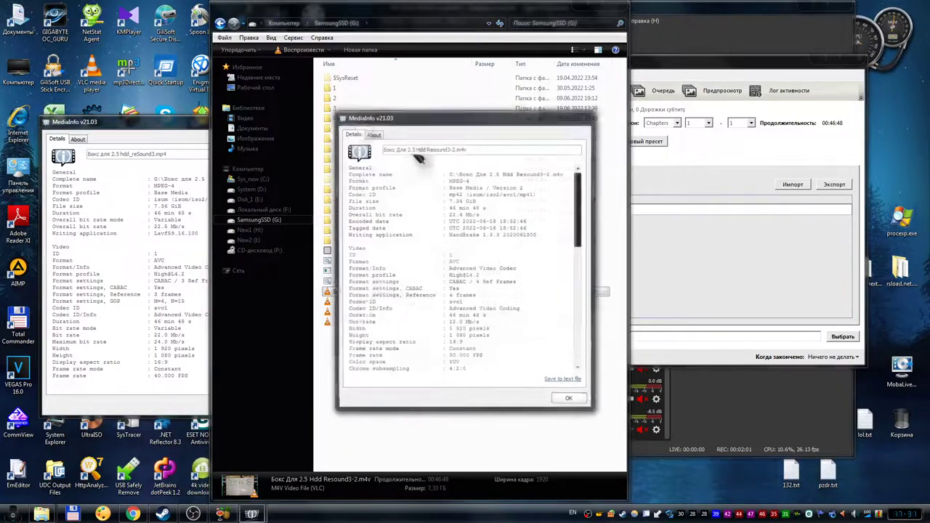
drag(178, 130, 201, 123)
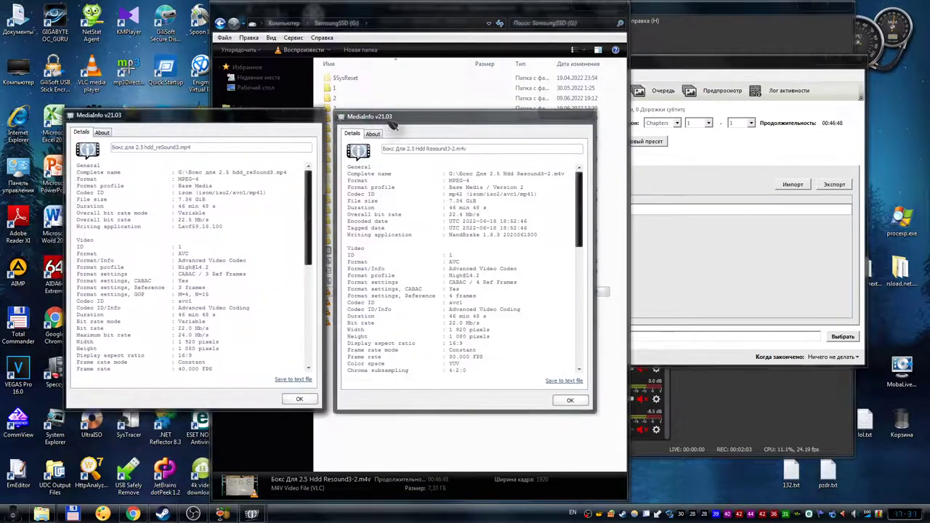
drag(346, 181, 560, 169)
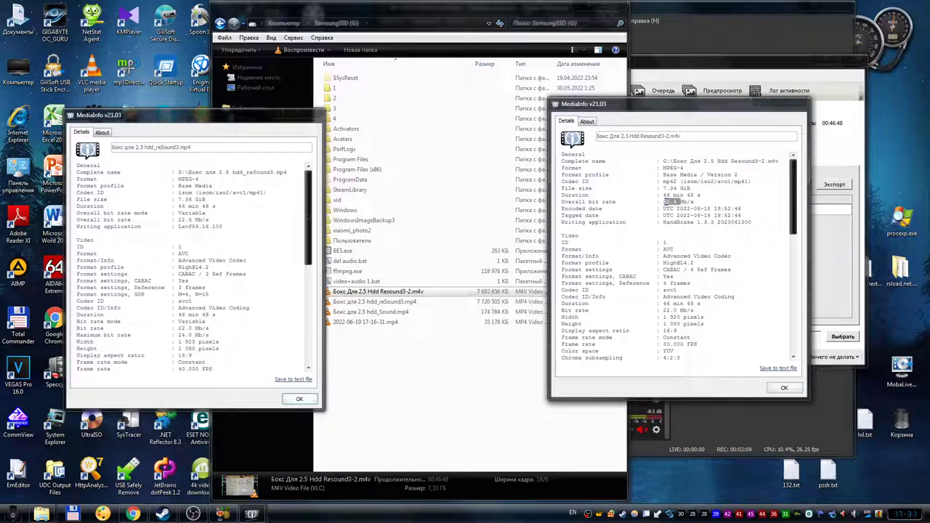
triple_click(210, 220)
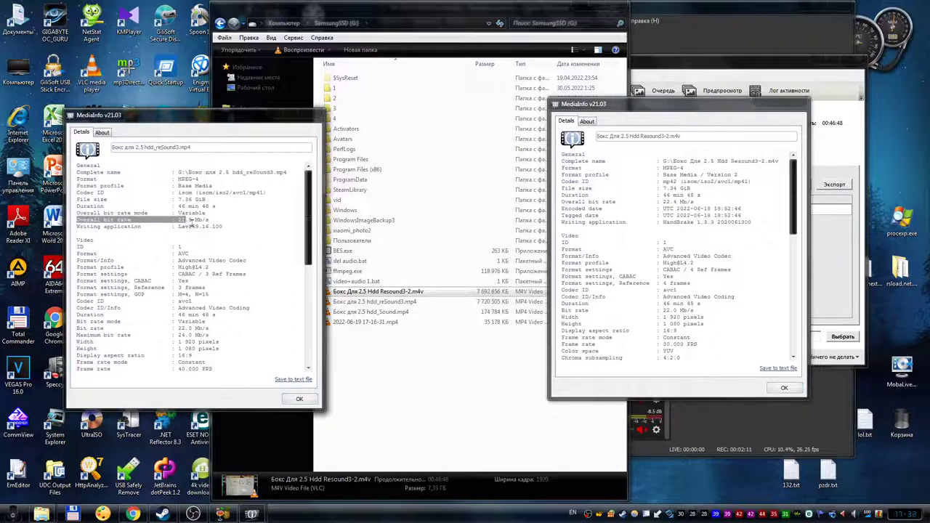
drag(668, 111, 445, 128)
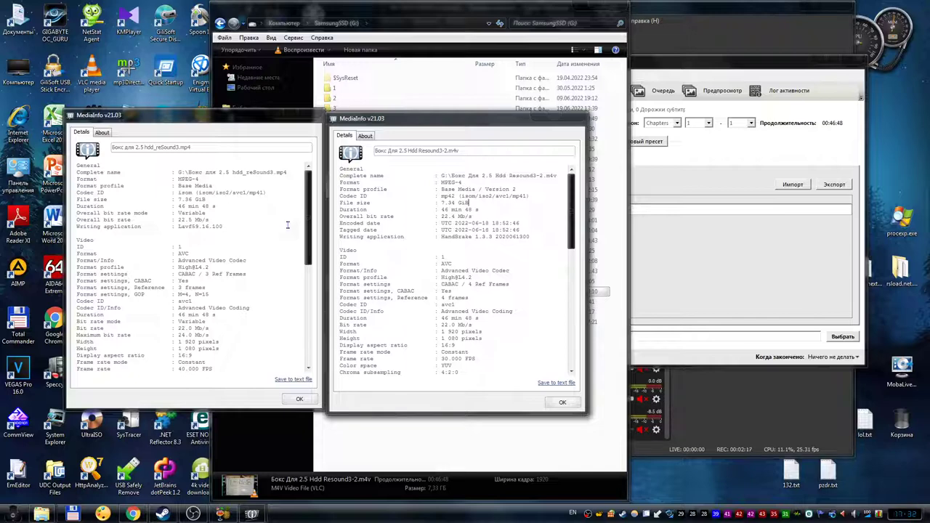
- Compare the video frame rates of the source MP4 and the re-encoded M4V in their MediaInfo details
drag(310, 237, 314, 260)
drag(580, 200, 577, 238)
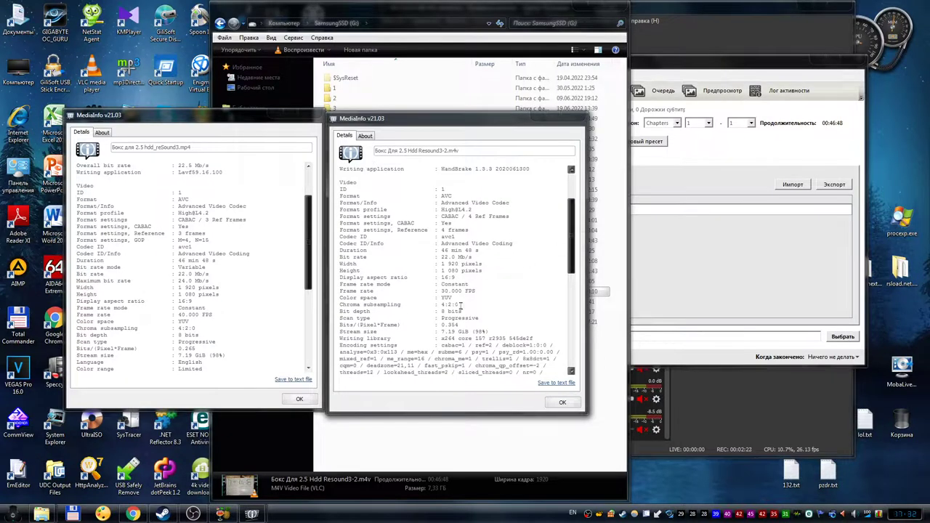
drag(188, 314, 211, 315)
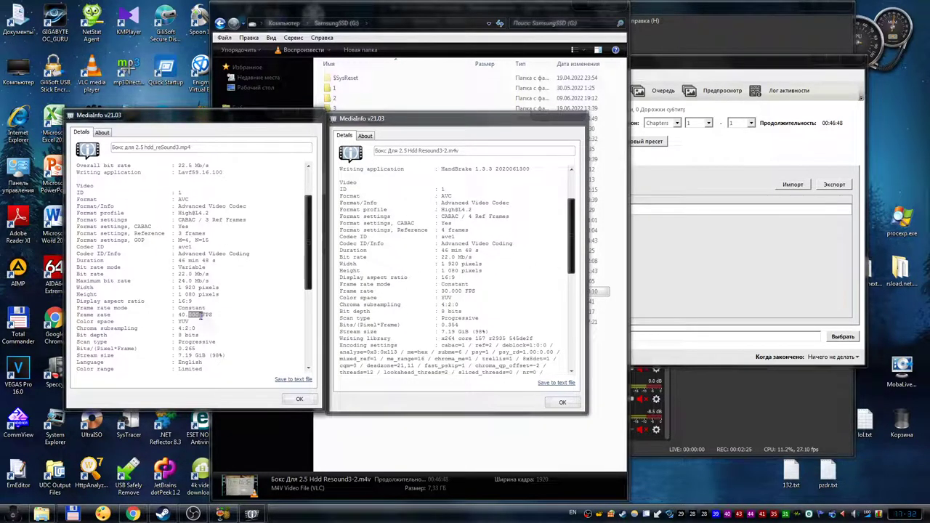
drag(441, 291, 469, 291)
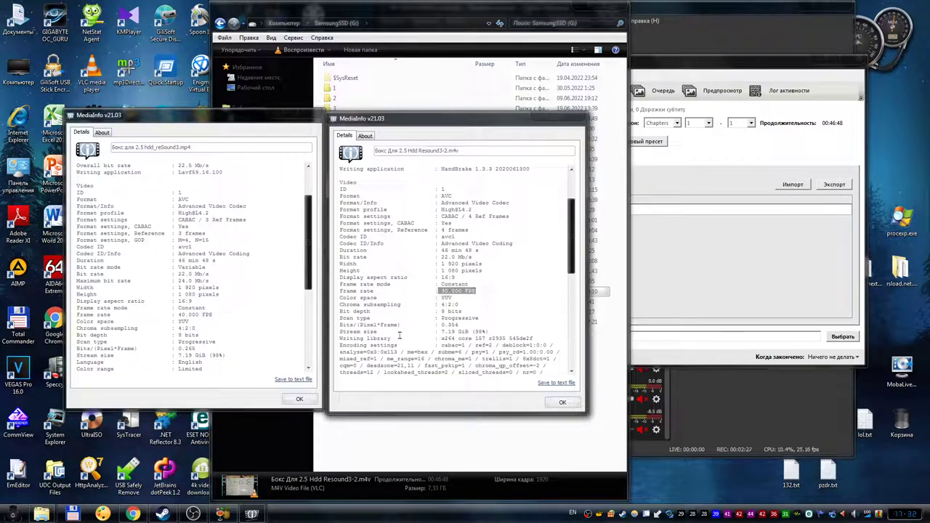
click(212, 316)
drag(183, 319, 172, 316)
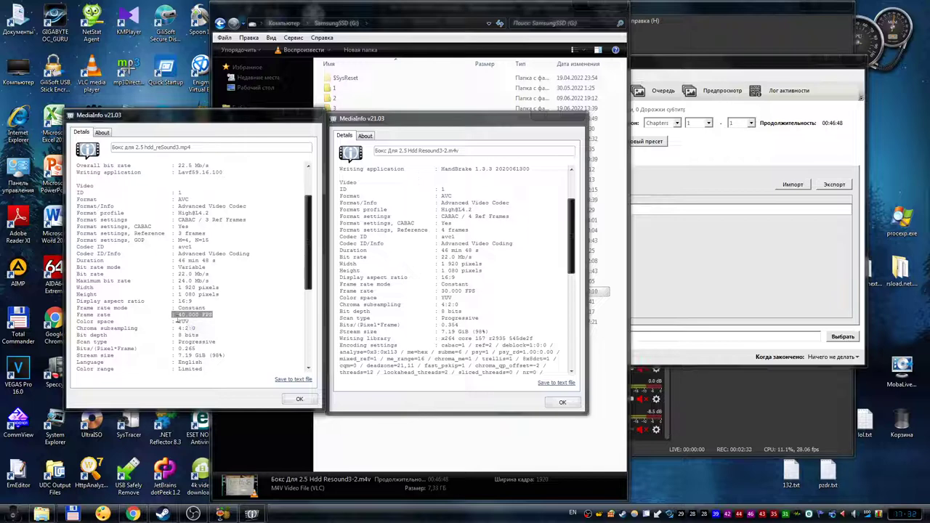
drag(429, 296, 477, 291)
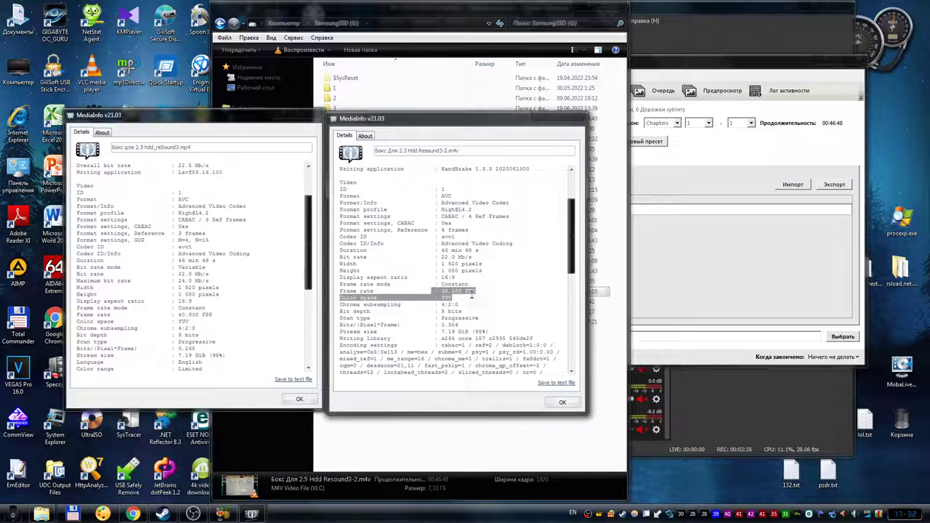
- Examine the writing library and encoding settings of the re-encoded M4V in its MediaInfo details
click(480, 292)
scroll(482, 318, down, 3)
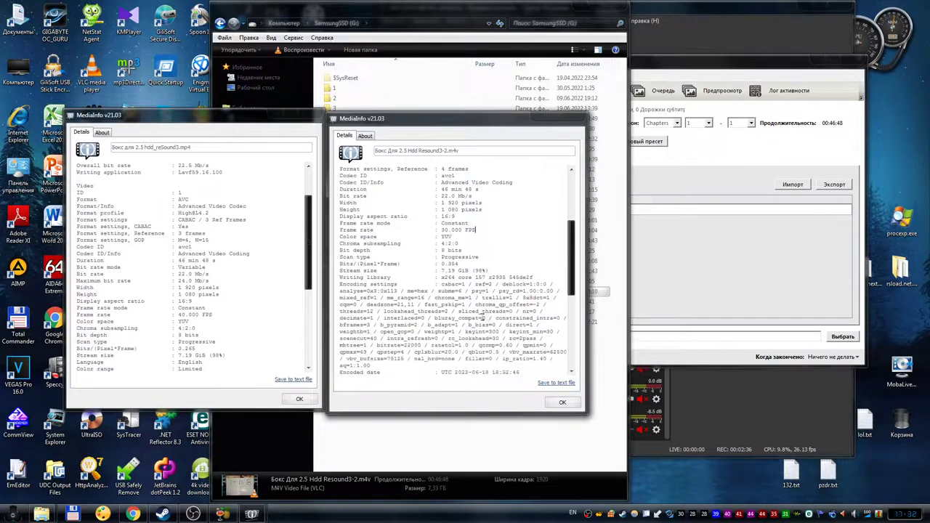
click(242, 318)
scroll(244, 319, down, 4)
click(444, 310)
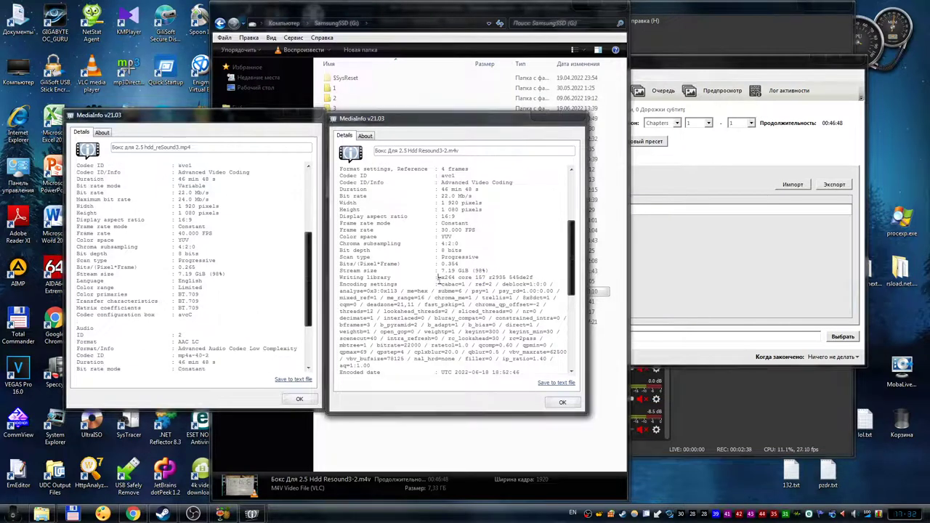
drag(439, 279, 538, 324)
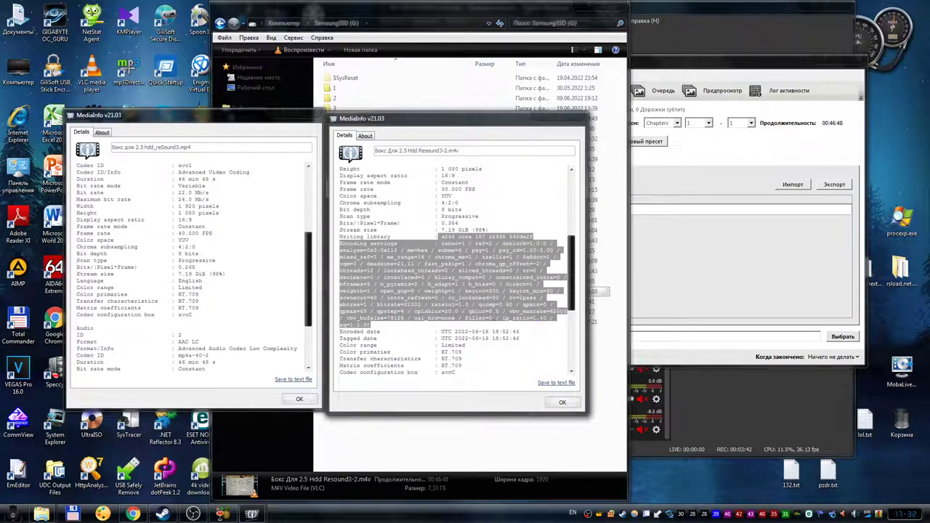
- Compare the audio bit rates of the source MP4 and the re-encoded M4V in their MediaInfo details
click(484, 325)
scroll(487, 328, down, 8)
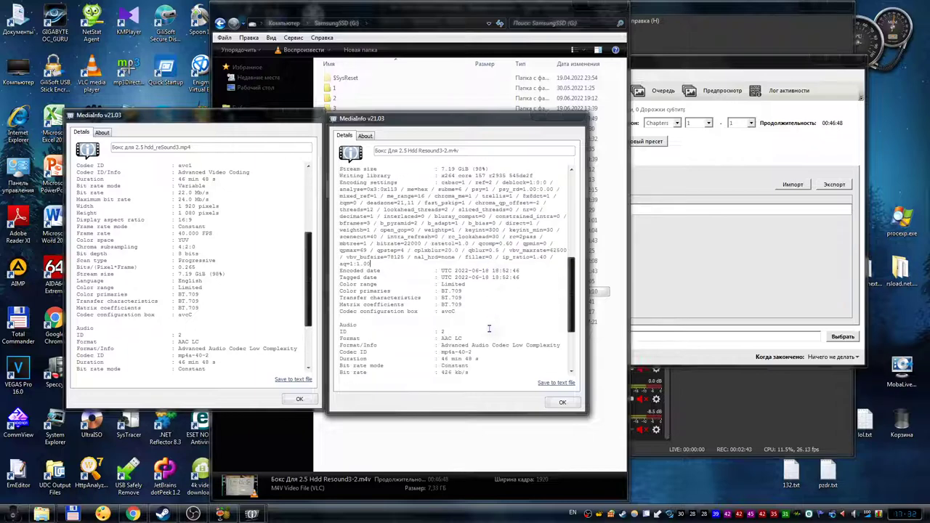
click(182, 282)
scroll(211, 290, down, 4)
drag(439, 278, 466, 278)
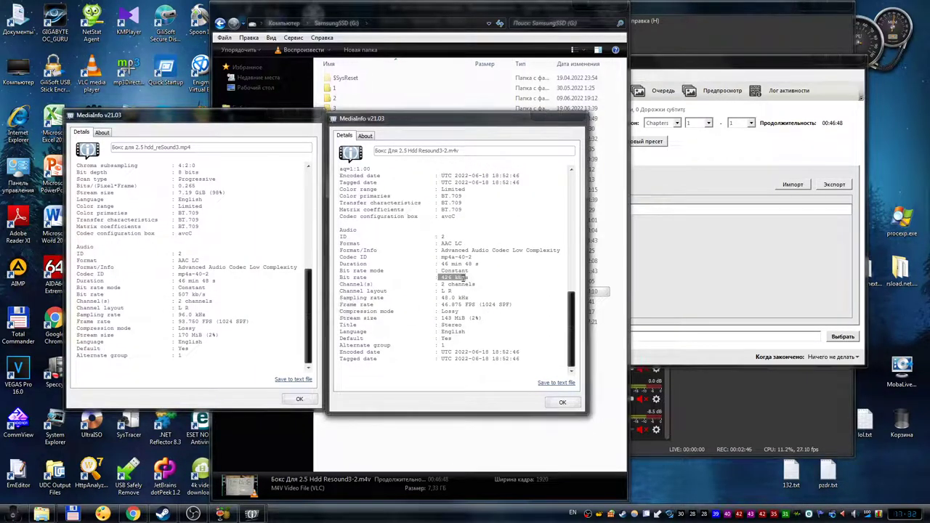
- Check the audio track's bitrate setting in HandBrake against the M4V's audio bit rate in MediaInfo
click(652, 171)
click(533, 161)
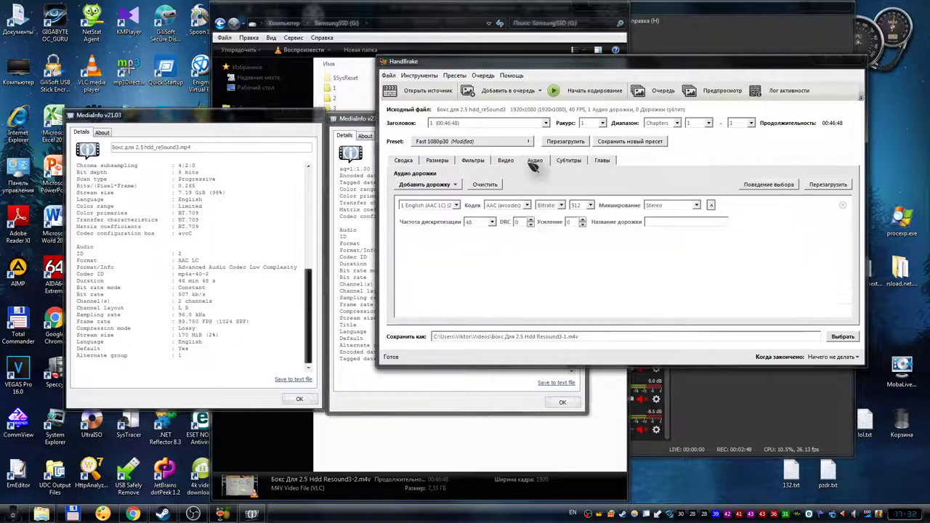
click(370, 367)
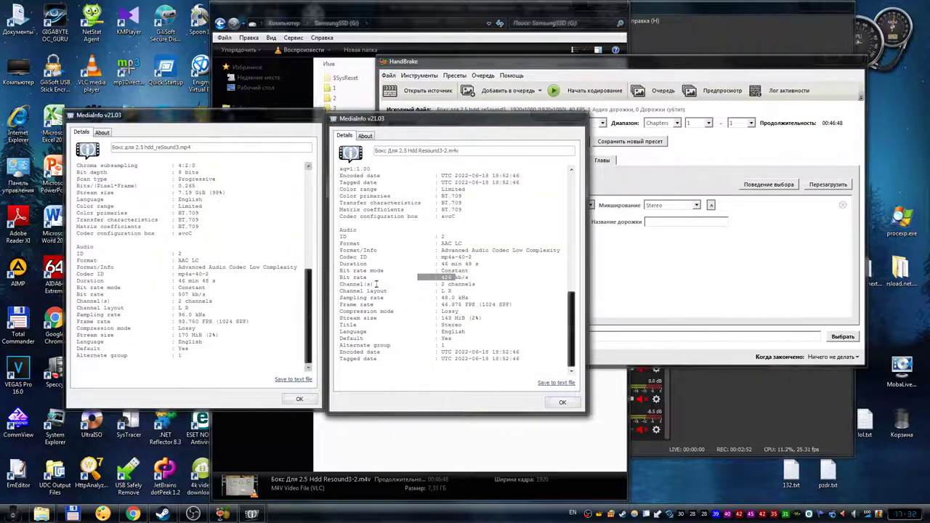
- Close both MediaInfo detail windows and return to the file list of drive G
click(314, 116)
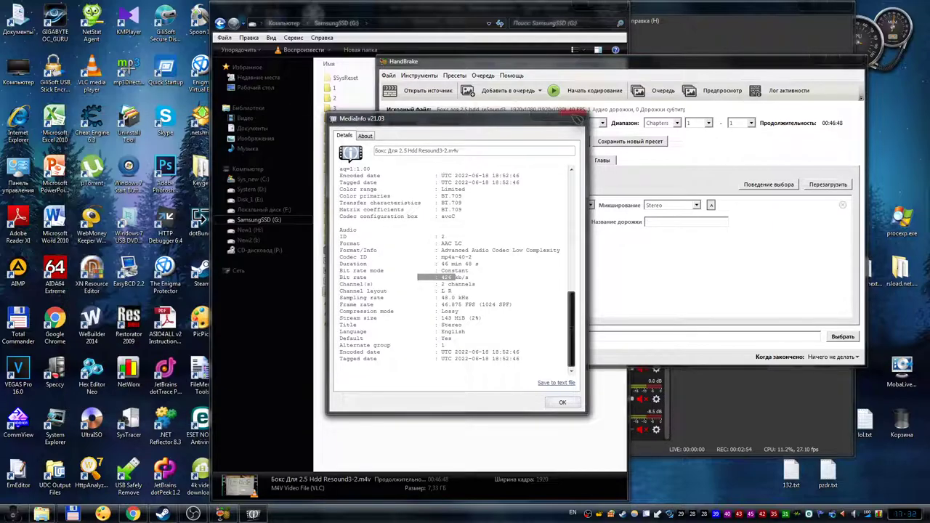
click(576, 117)
click(447, 411)
- Open Бокс для 2.5 hdd_reSound3.mp4 in VLC, pause it and jump to about 04:12
double_click(395, 303)
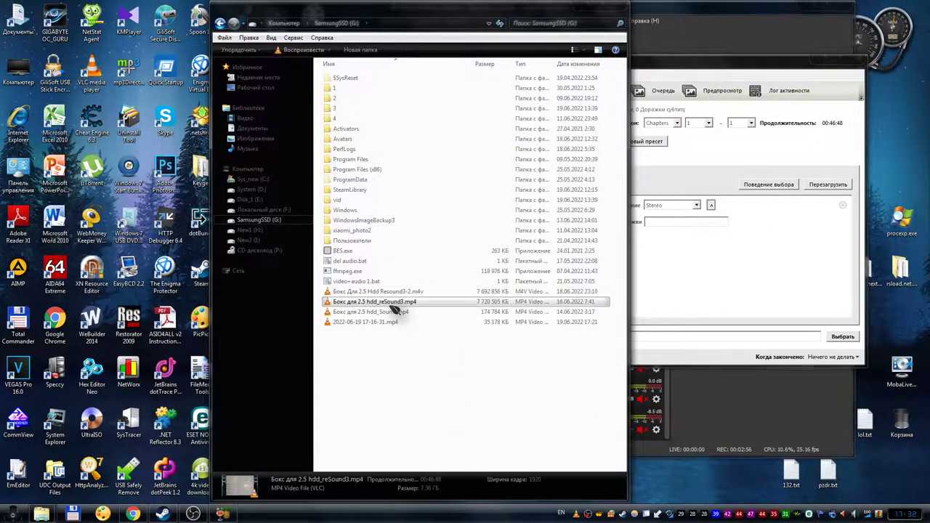
click(16, 492)
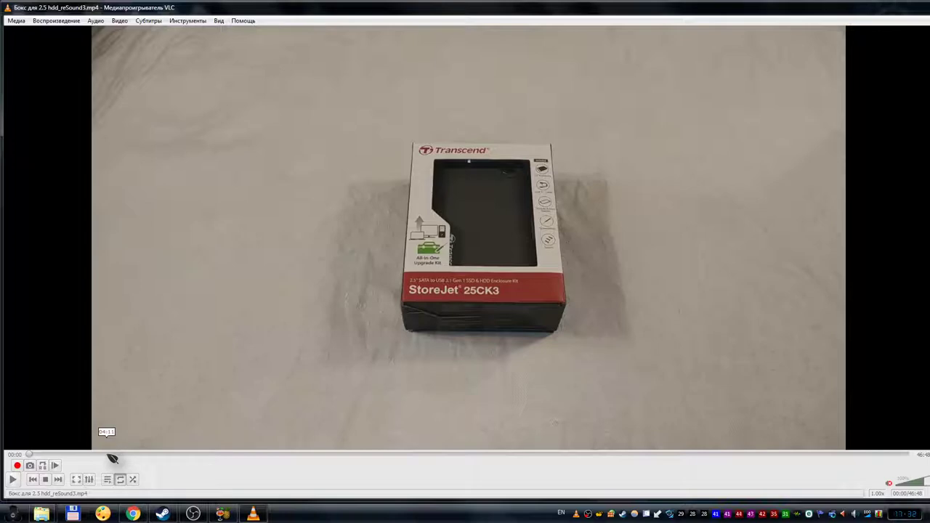
click(112, 457)
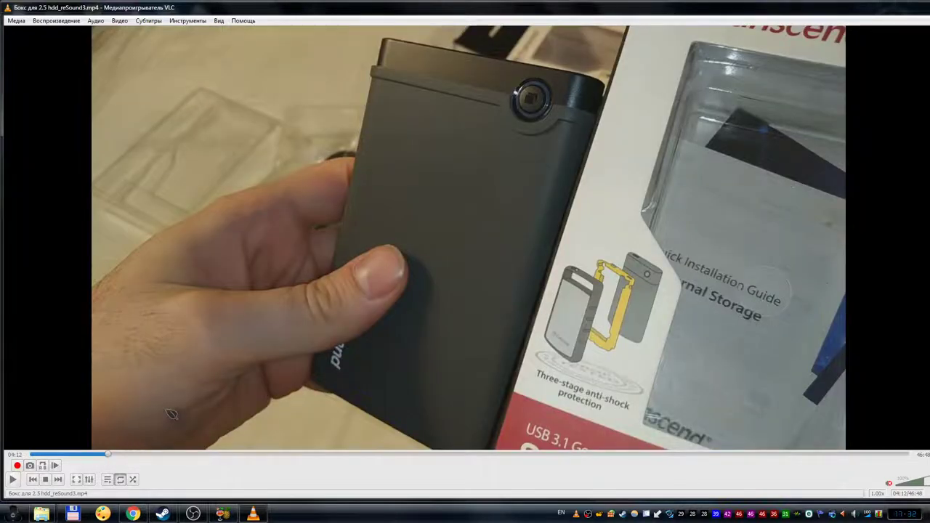
- Skip forward through the source MP4 in short jumps to about 05:39 to examine its picture quality
key(shift+Right)
key(shift+Right)
key(shift+Right)
key(shift+Right)
key(shift+Right)
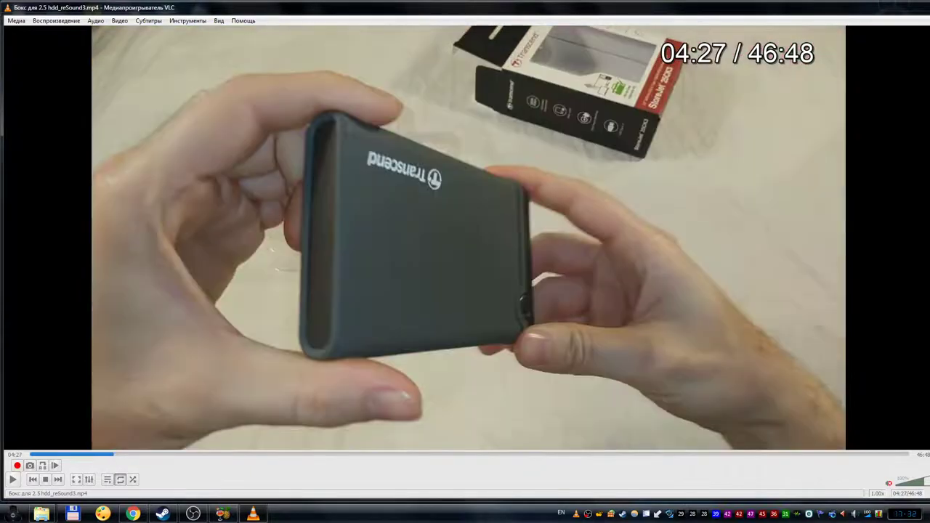
key(shift+Right)
key(shift+Right)
key(shift+Right)
key(shift+Right)
key(shift+Right)
key(shift+Right)
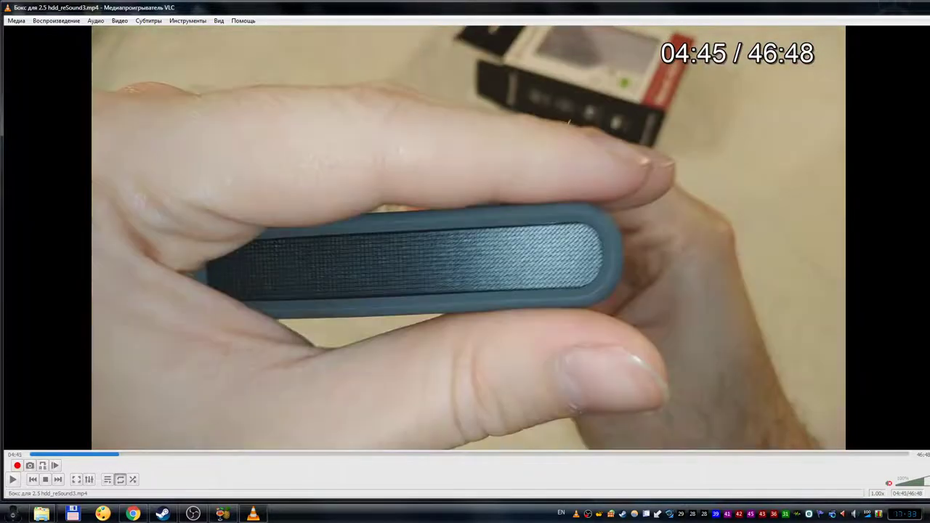
key(shift+Right)
key(shift+Right)
key(shift+Right)
key(shift+Right)
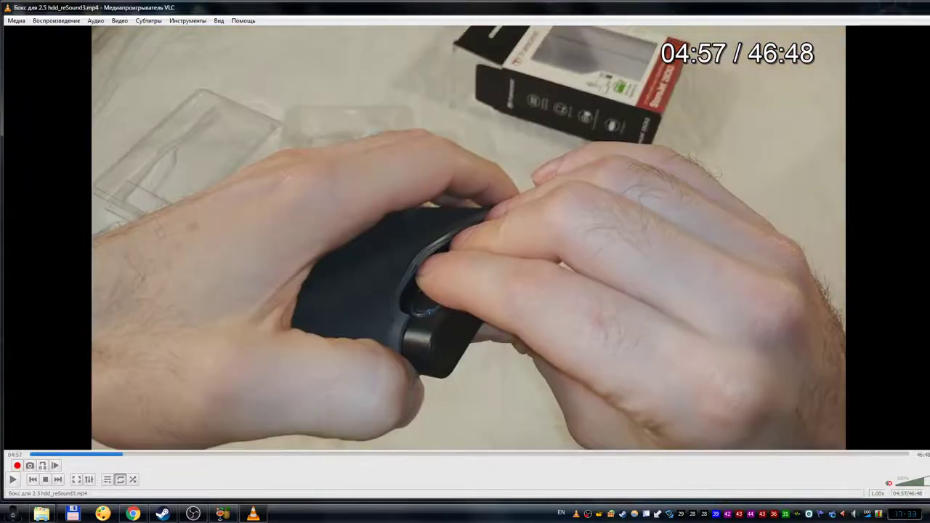
key(shift+Right)
key(shift+Right)
key(shift+Right)
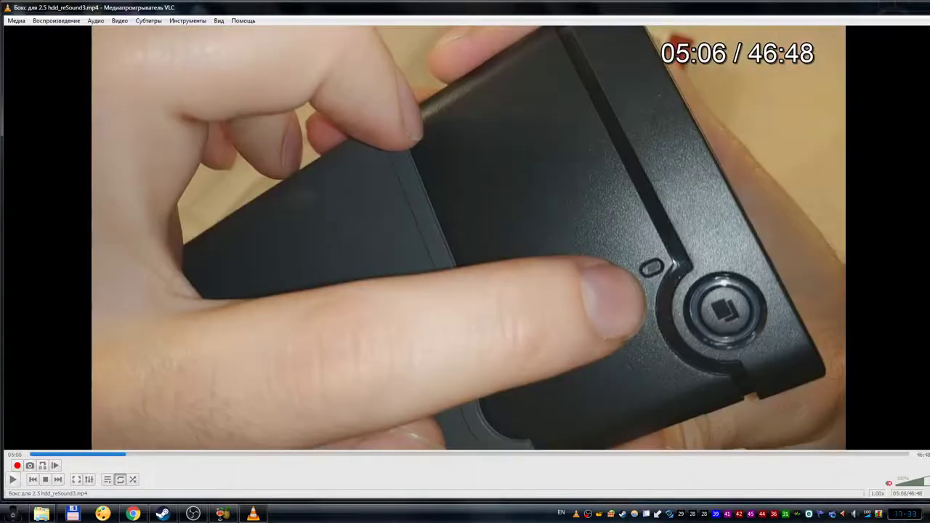
key(shift+Right)
key(shift+Right)
key(shift+Right)
key(shift+Right)
key(shift+Right)
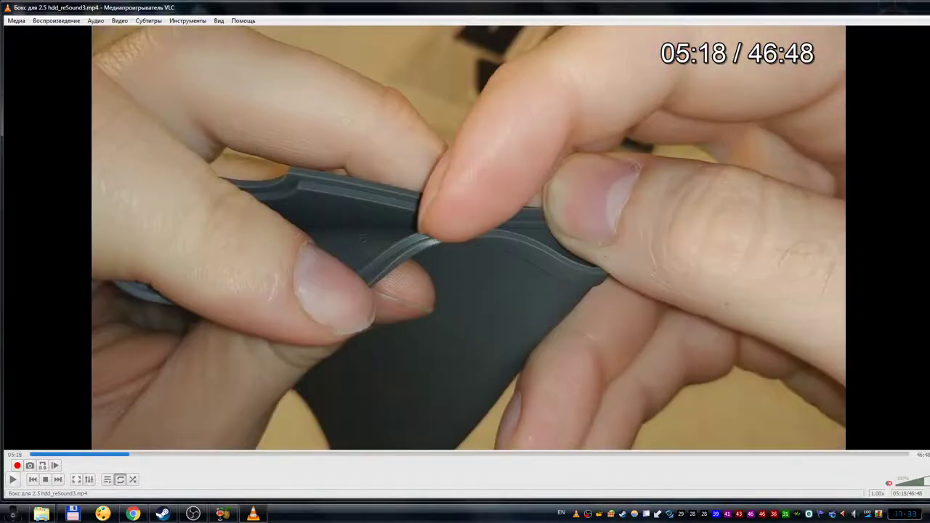
key(shift+Right)
key(shift+Right)
key(shift+Right)
key(shift+Right)
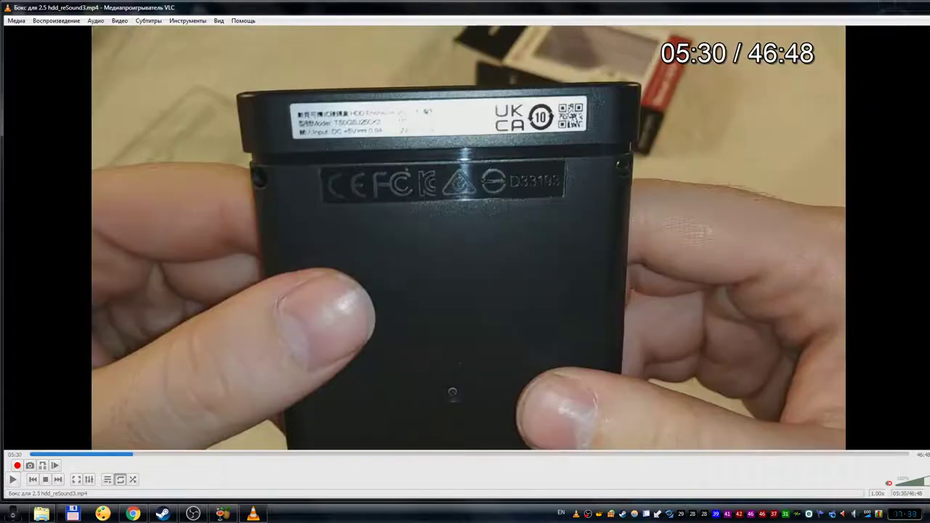
key(shift+Right)
key(shift+Right)
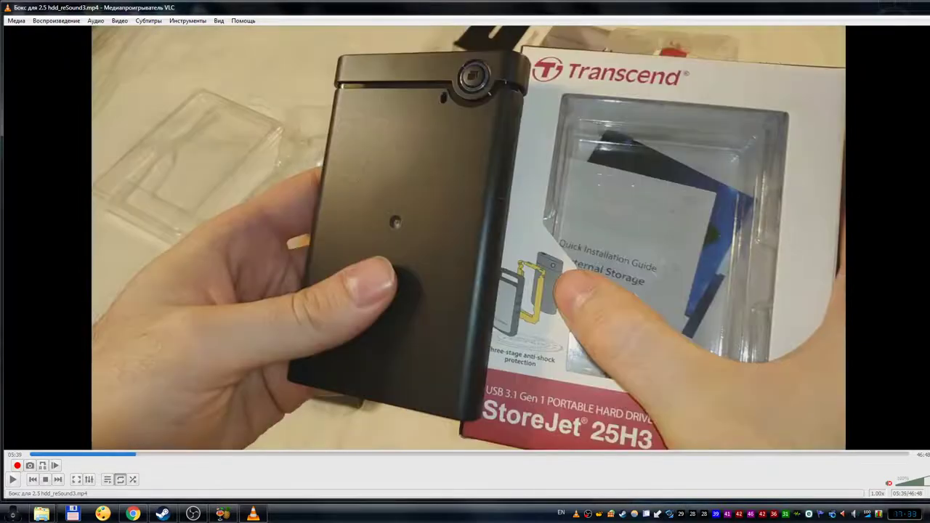
- Close the source video and open Бокс Для 2.5 Hdd Resound3-2.m4v in VLC at about the same 04:12 point
click(920, 6)
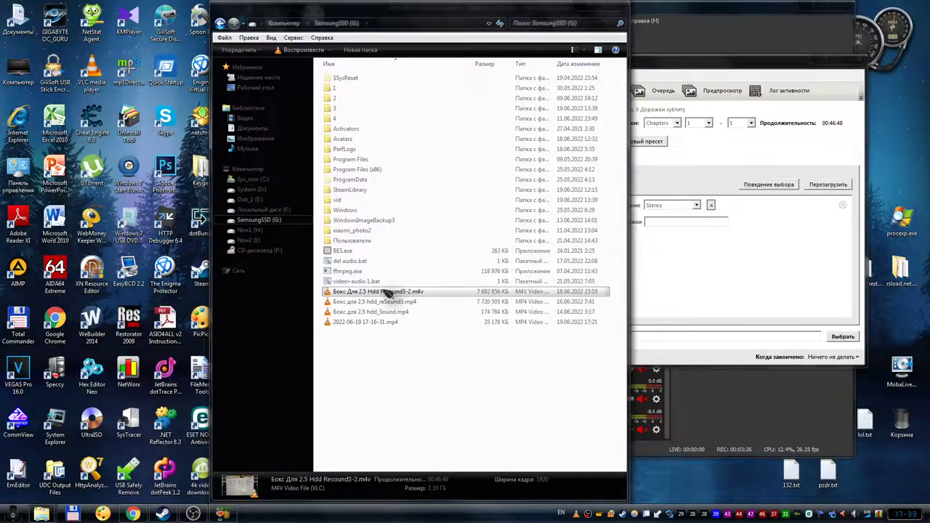
double_click(388, 291)
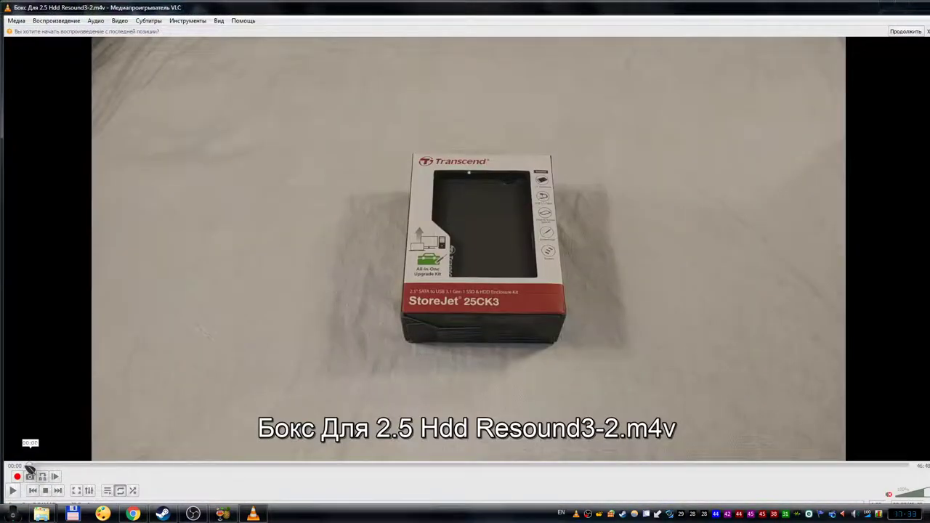
click(112, 466)
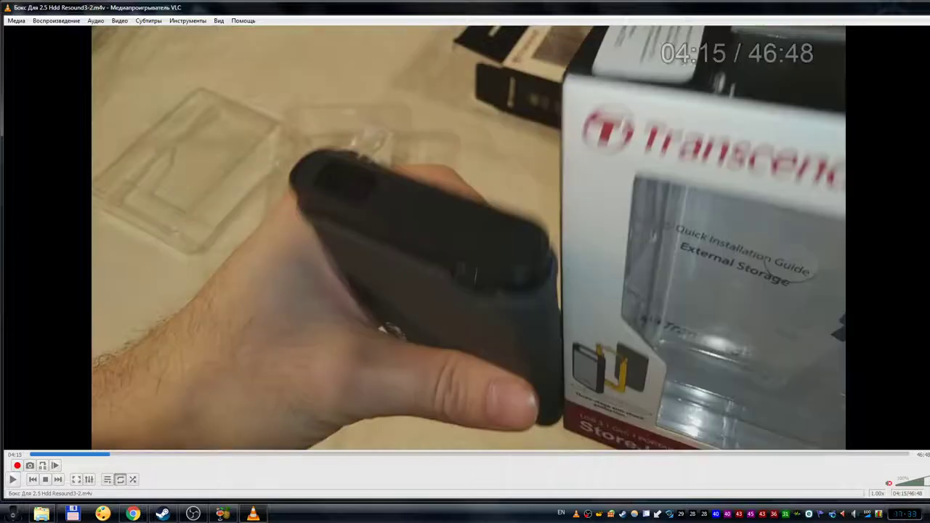
- Skip forward through the re-encoded M4V to about 05:39 to compare its picture with the source, and close the player
key(shift+Right)
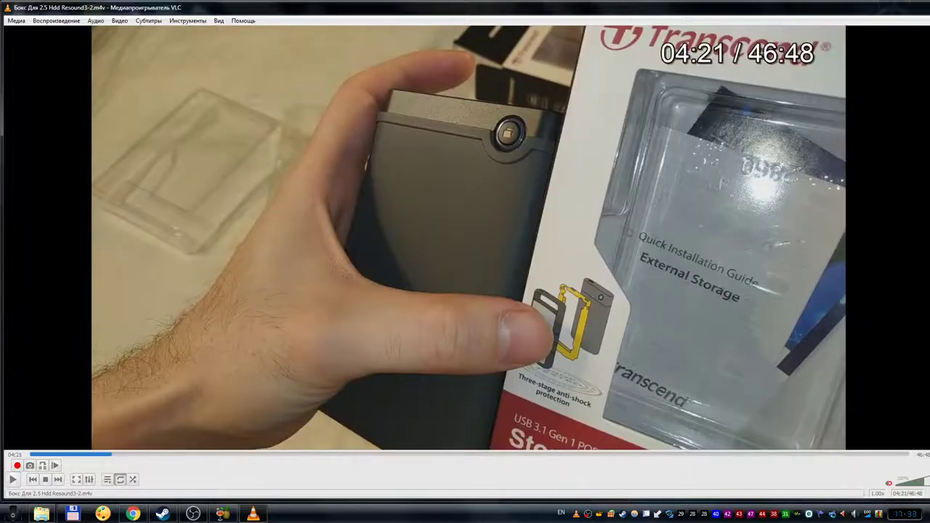
key(shift+Right)
key(shift+Right)
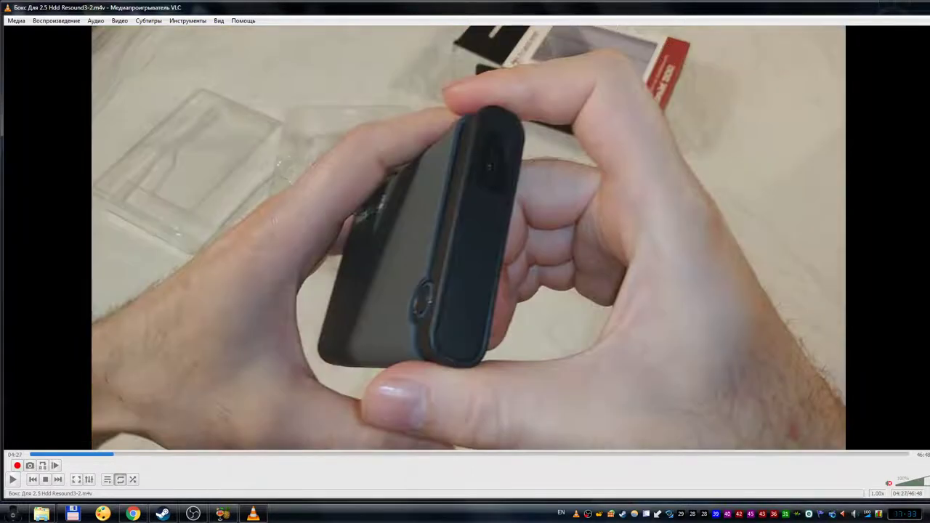
key(shift+Right)
key(shift+Right)
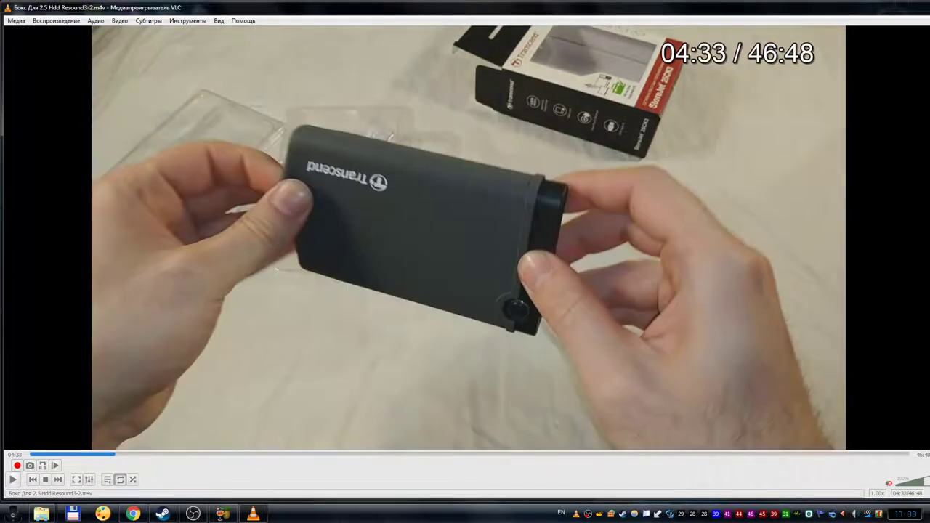
key(shift+Right)
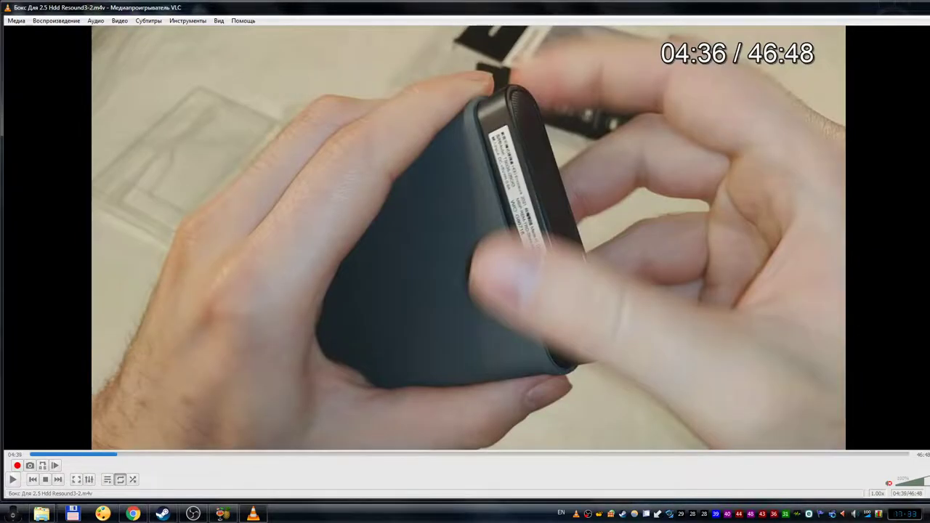
key(shift+Right)
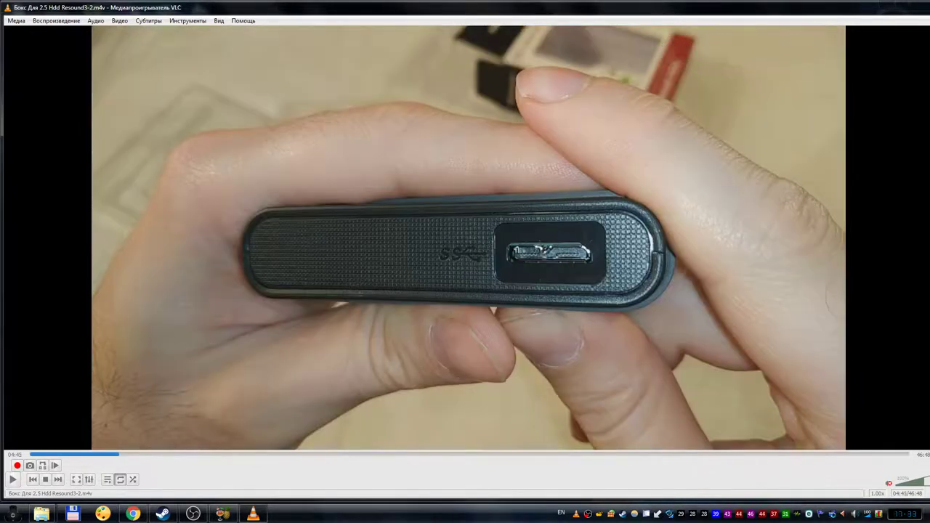
key(shift+Right)
key(shift+Right)
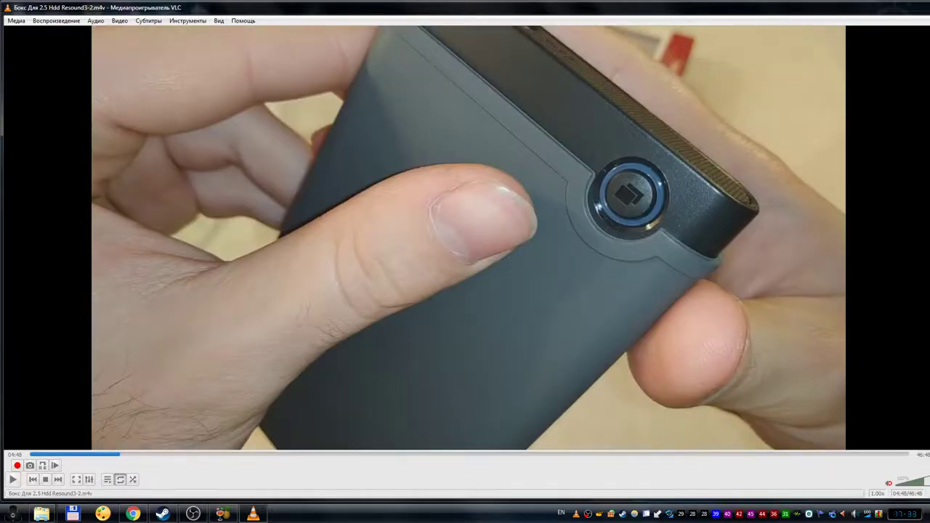
key(shift+Right)
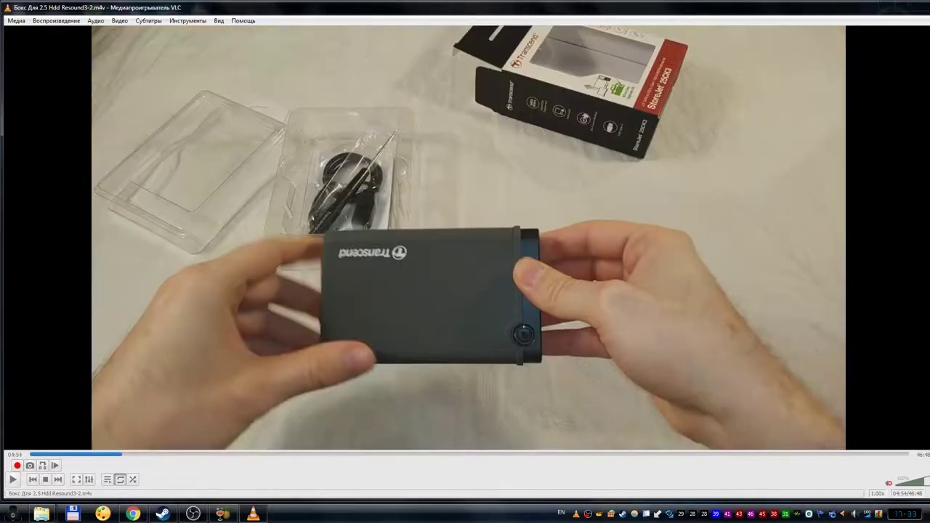
key(shift+Right)
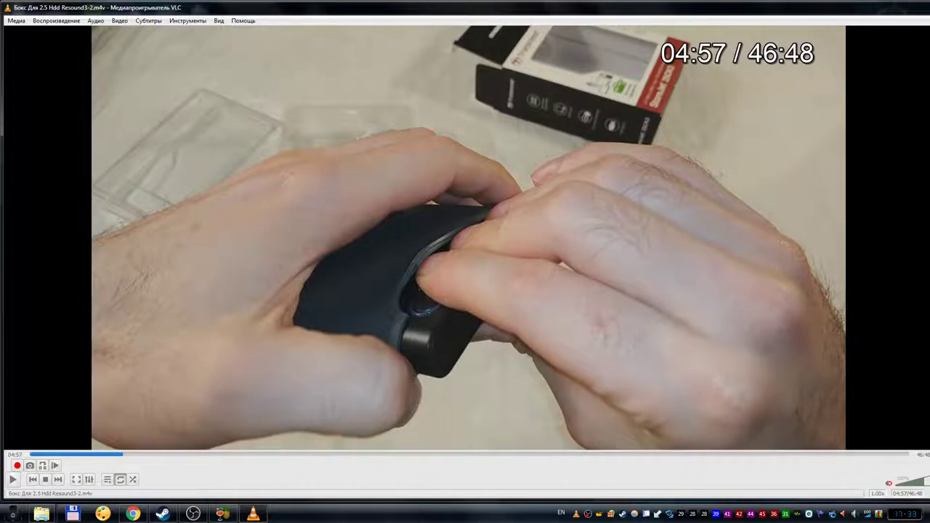
key(shift+Right)
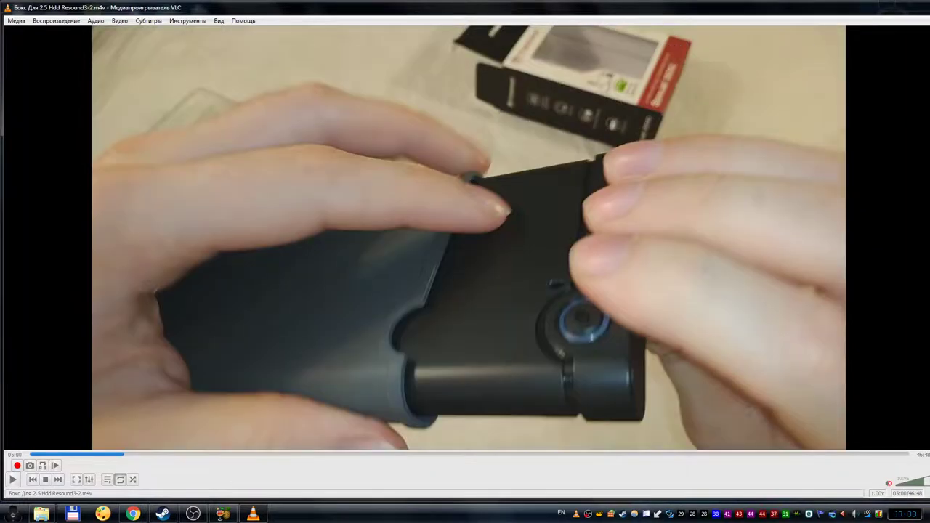
key(shift+Right)
key(shift+Right)
key(shift+Right)
key(shift+Right)
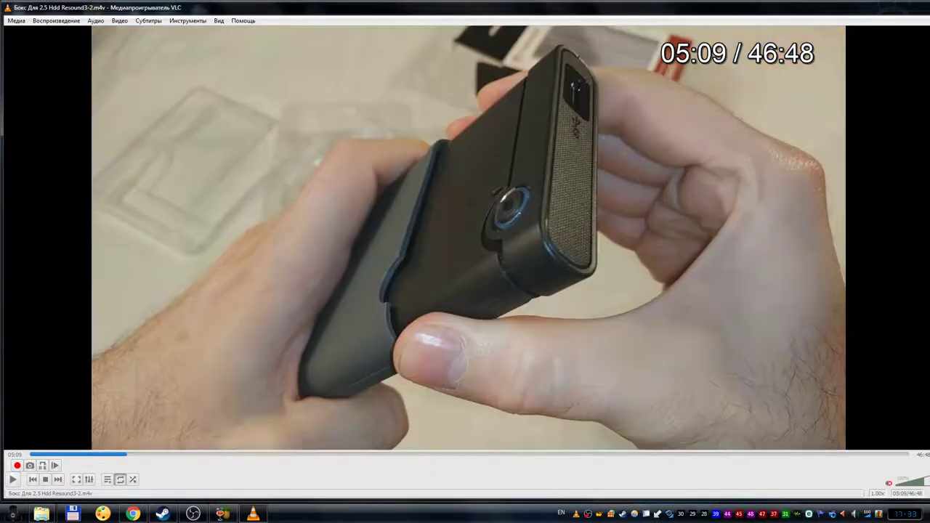
key(shift+Right)
key(shift+Right)
key(shift+Right)
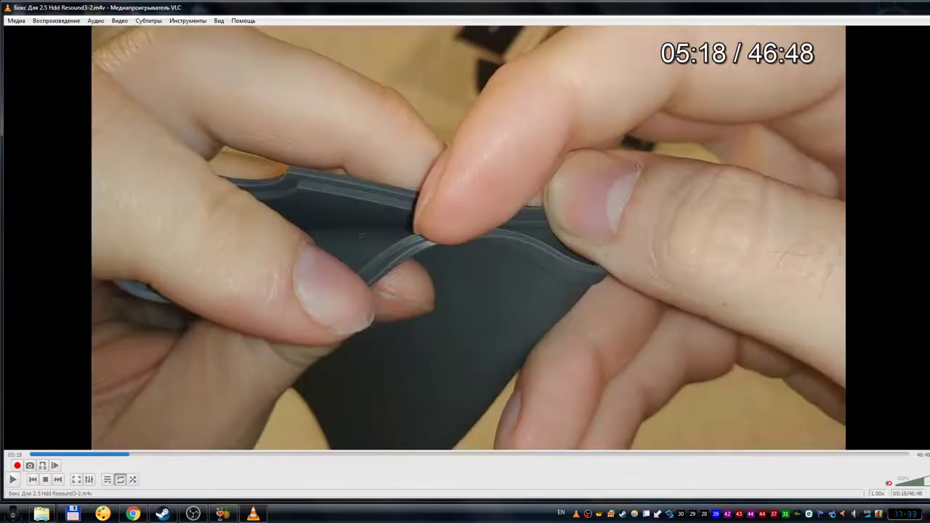
key(shift+Right)
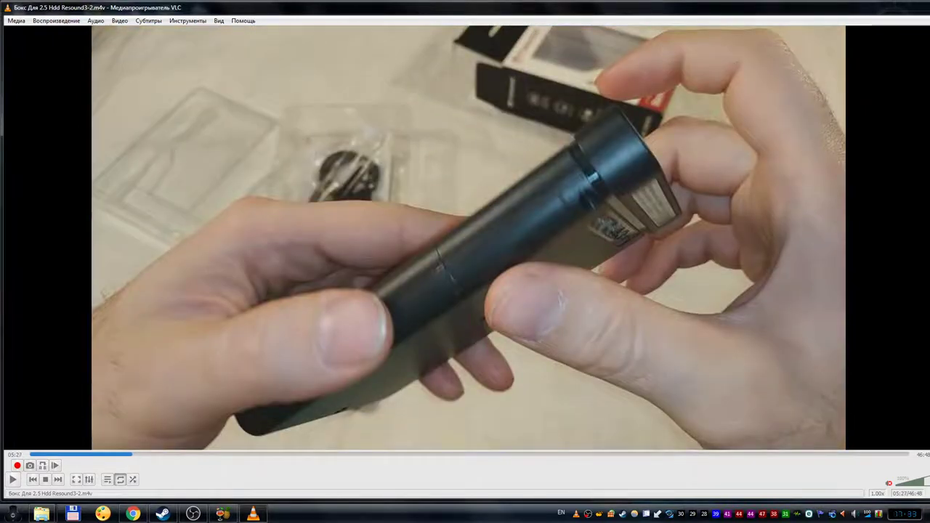
key(shift+Right)
key(shift+Right)
key(shift+Right)
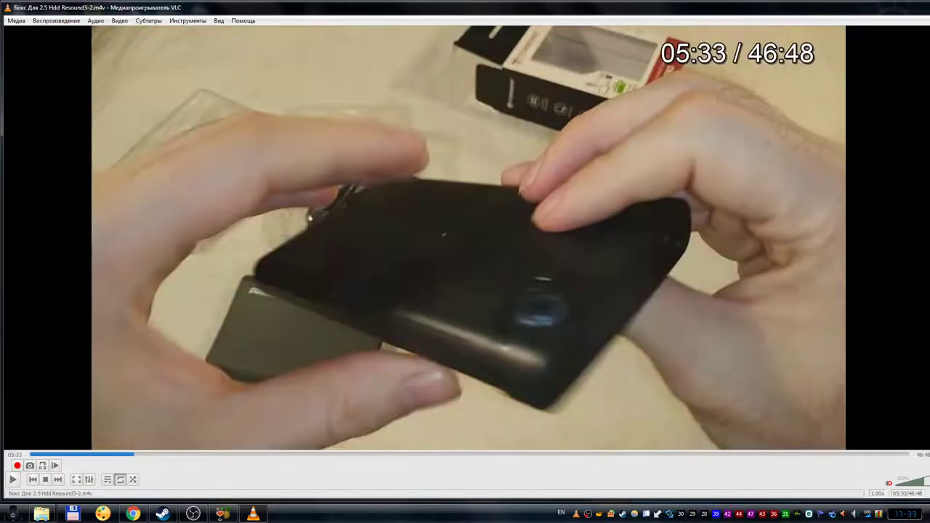
key(shift+Right)
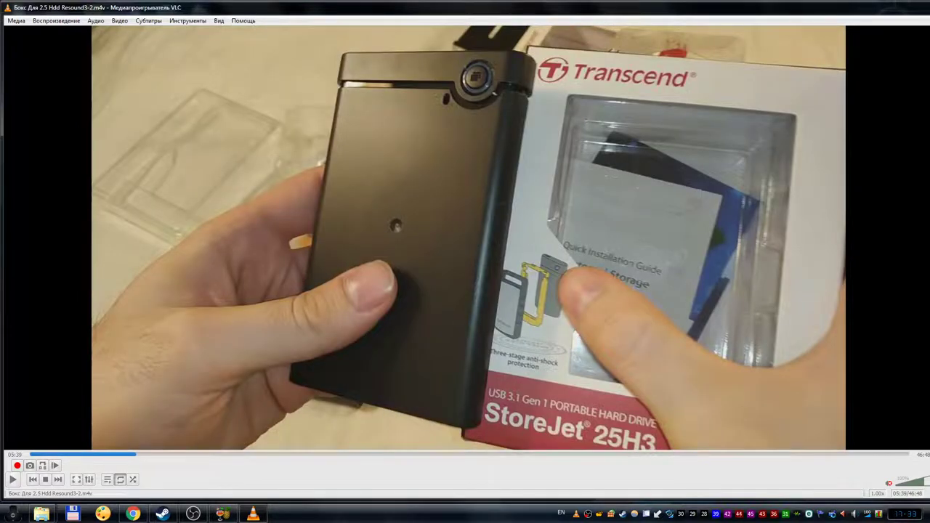
click(919, 3)
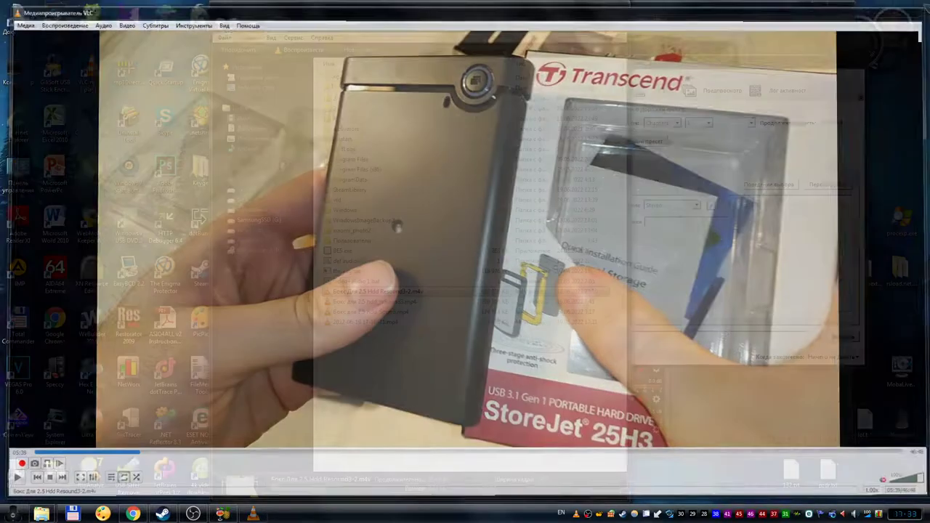
- Close the file browser and HandBrake, and mute the Mic/Aux source in OBS
click(590, 7)
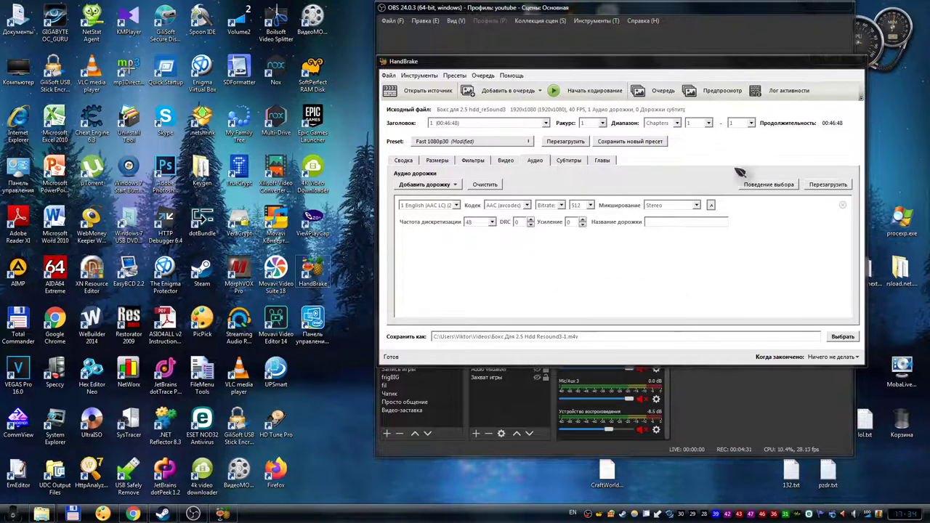
click(854, 62)
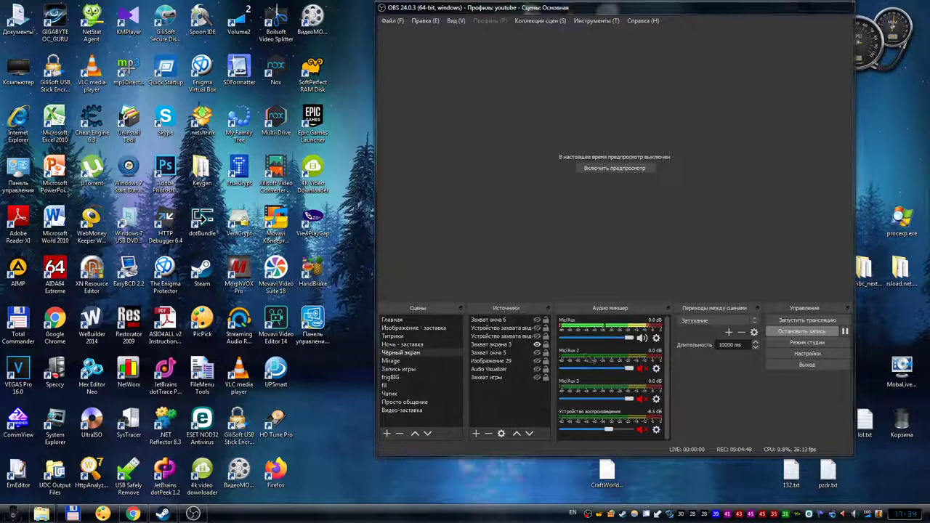
click(644, 339)
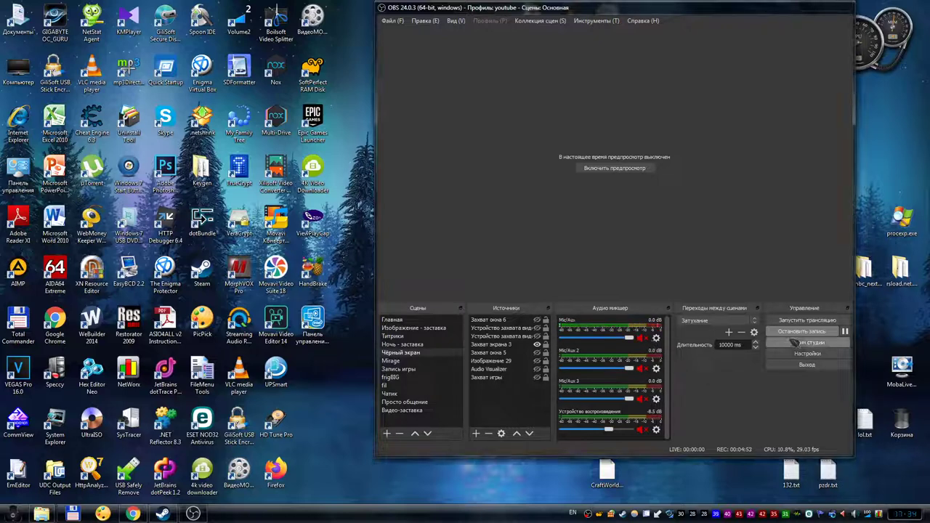